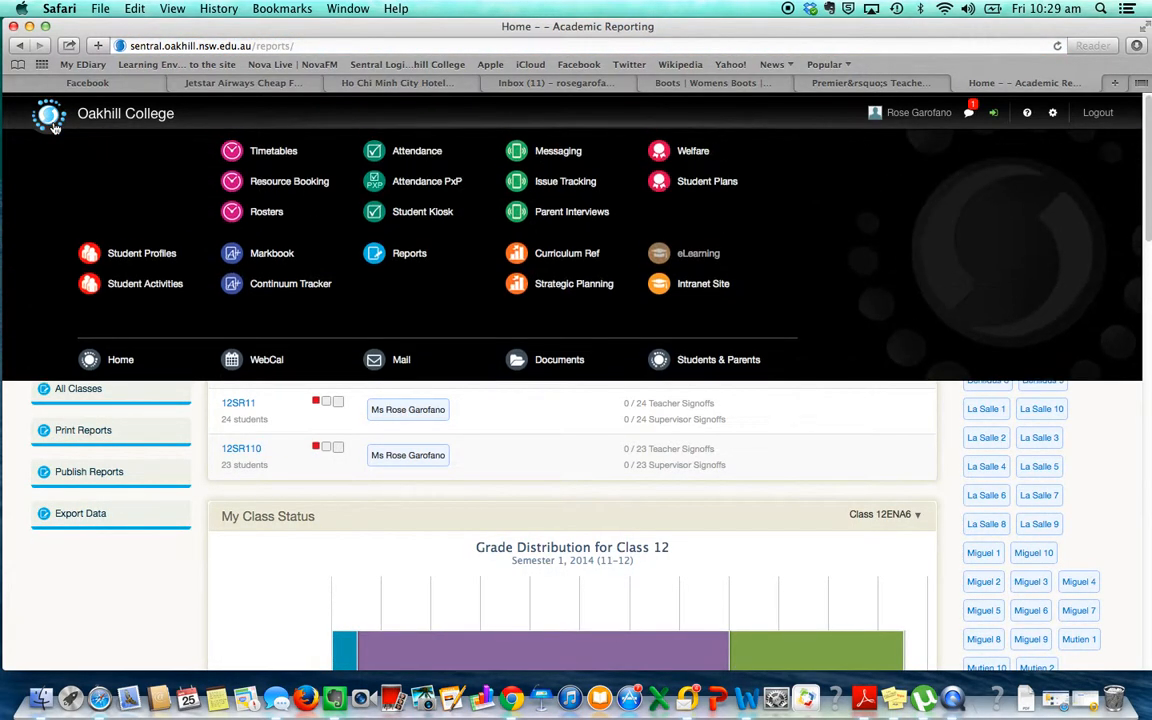
# - Open the History faculty's Ancient History - HSC assessment schema for editing in the reporting setup and look through its summary settings
pyautogui.click(1035, 151)
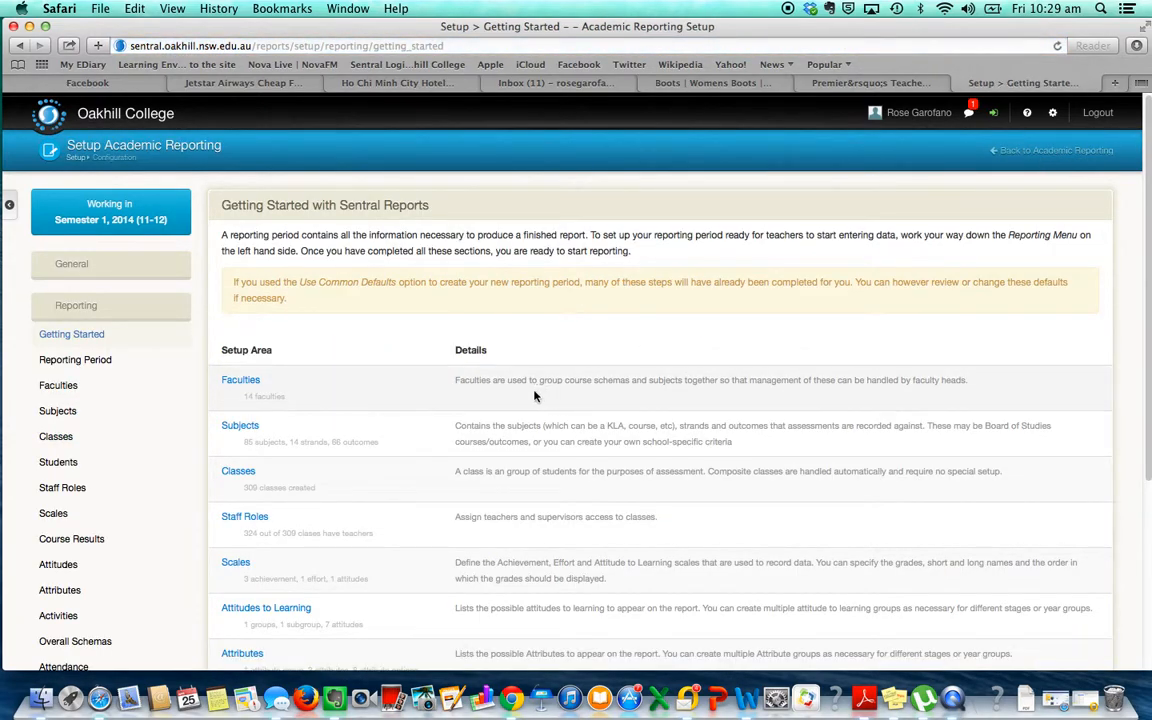
pyautogui.click(100, 303)
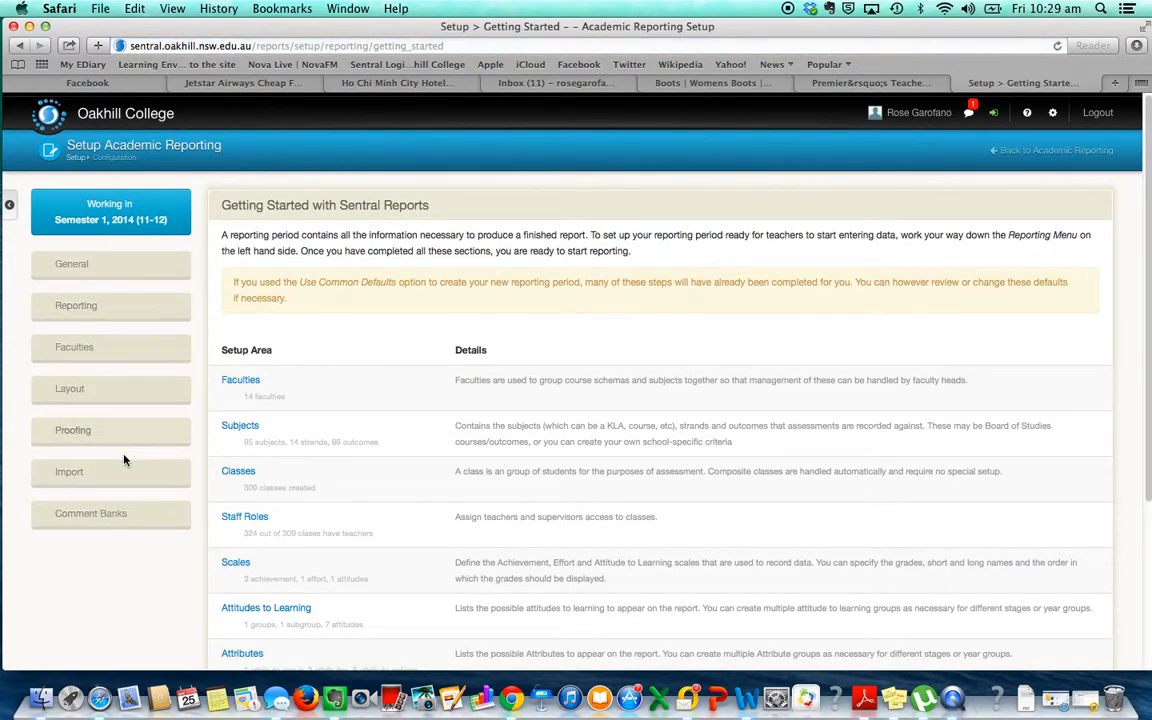
pyautogui.click(97, 352)
pyautogui.scroll(-1, 191, 541)
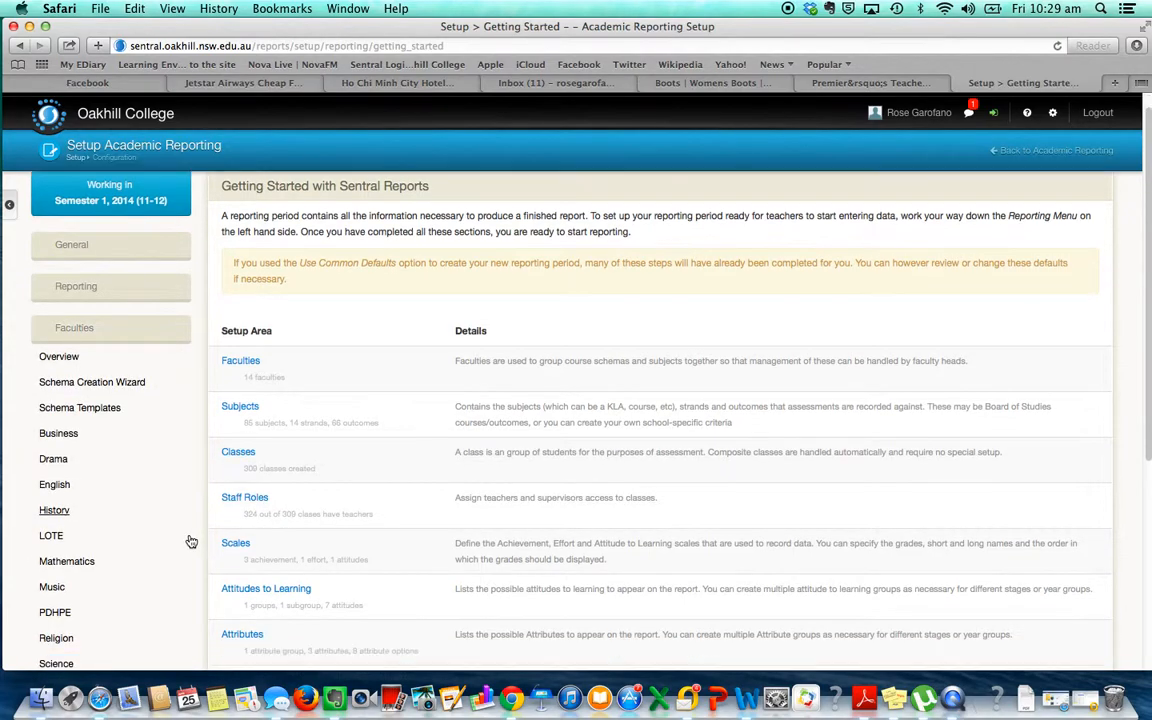
pyautogui.click(54, 510)
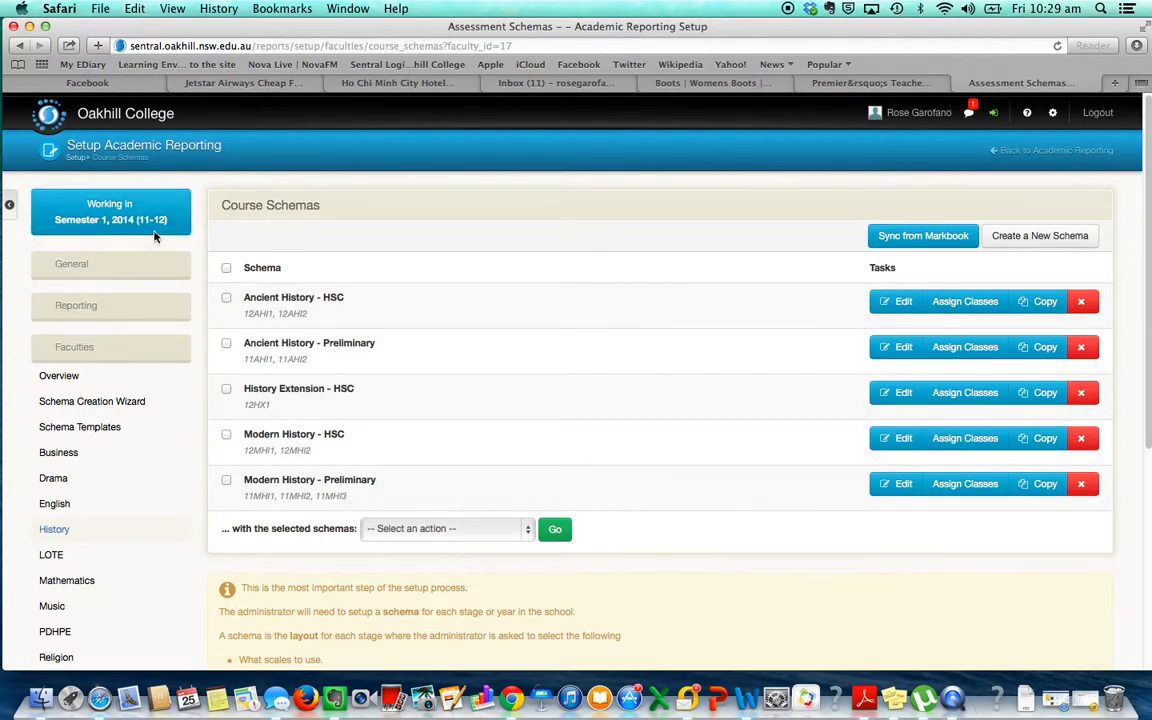
pyautogui.click(896, 303)
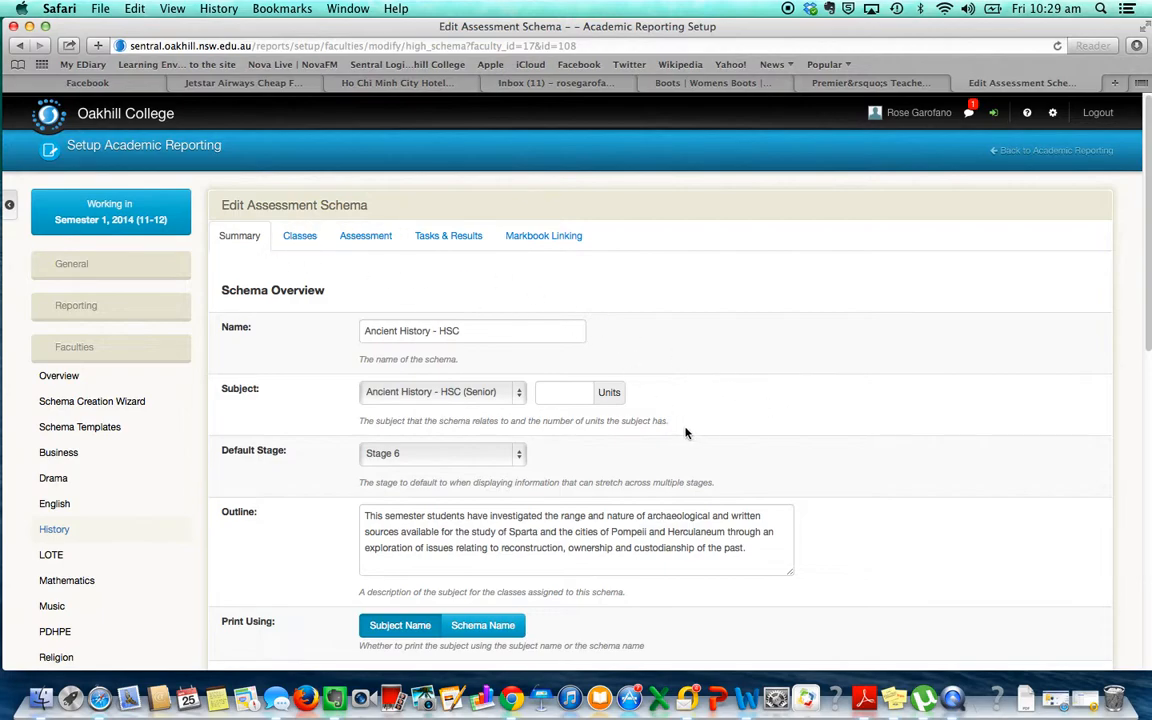
pyautogui.scroll(-2, 615, 380)
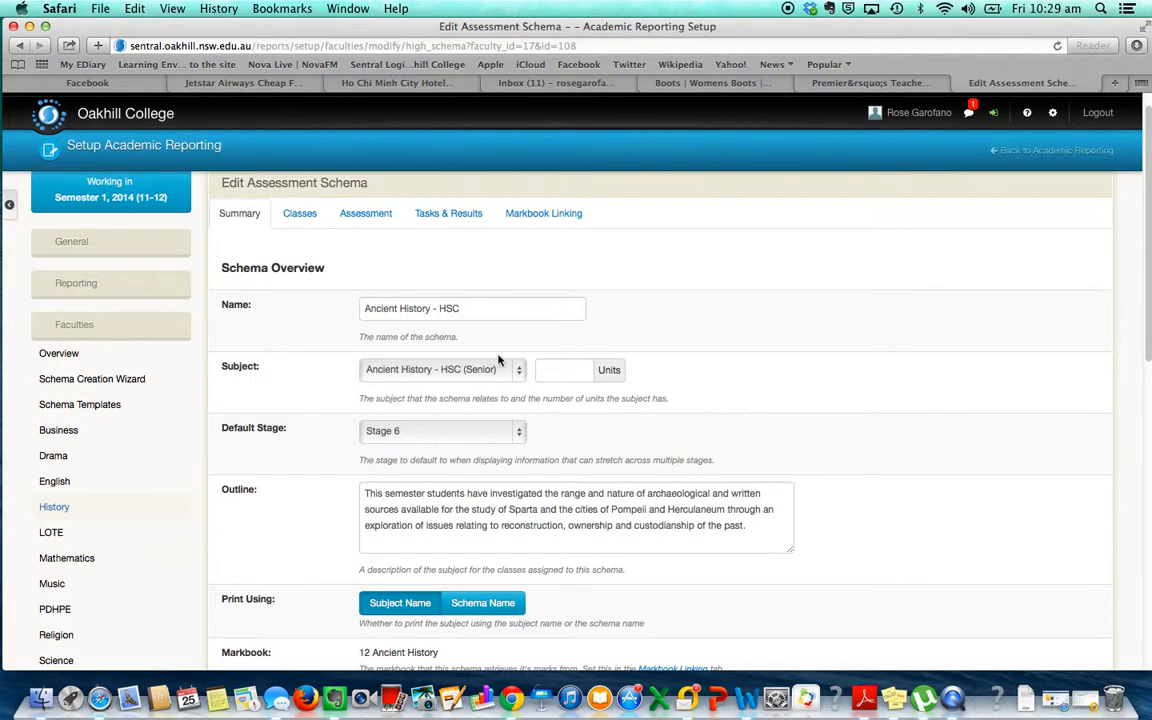
pyautogui.scroll(-3, 670, 462)
pyautogui.scroll(-5, 670, 462)
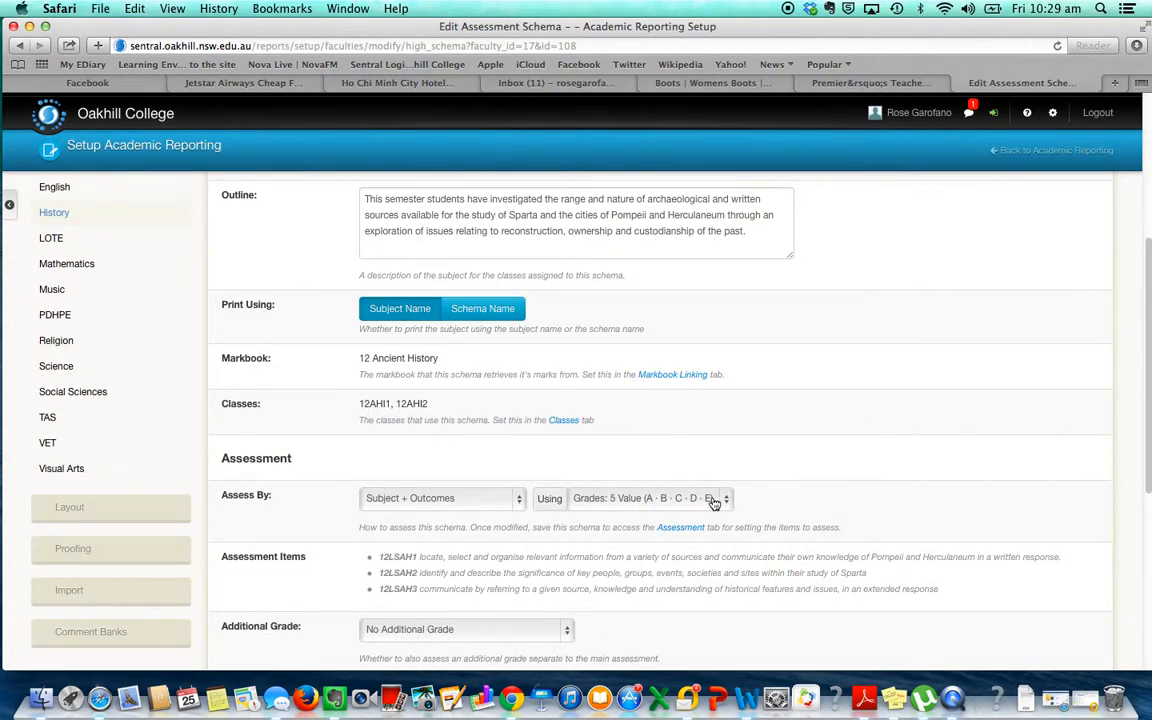
pyautogui.scroll(-8, 715, 500)
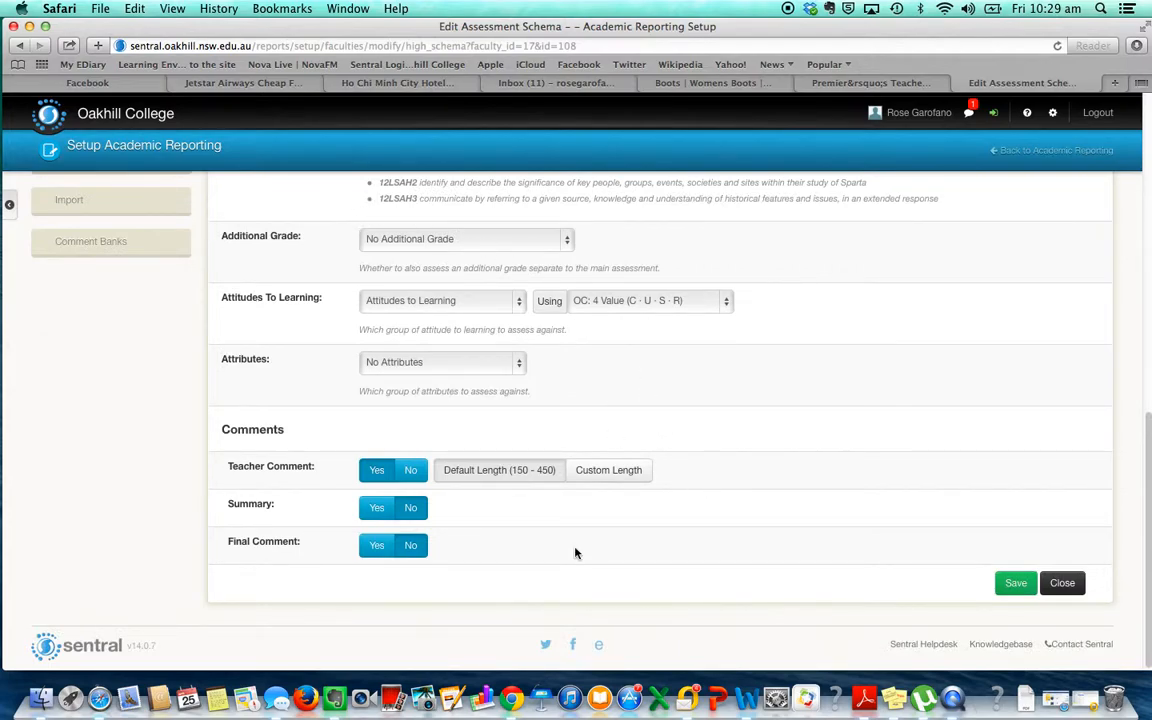
pyautogui.scroll(10, 705, 566)
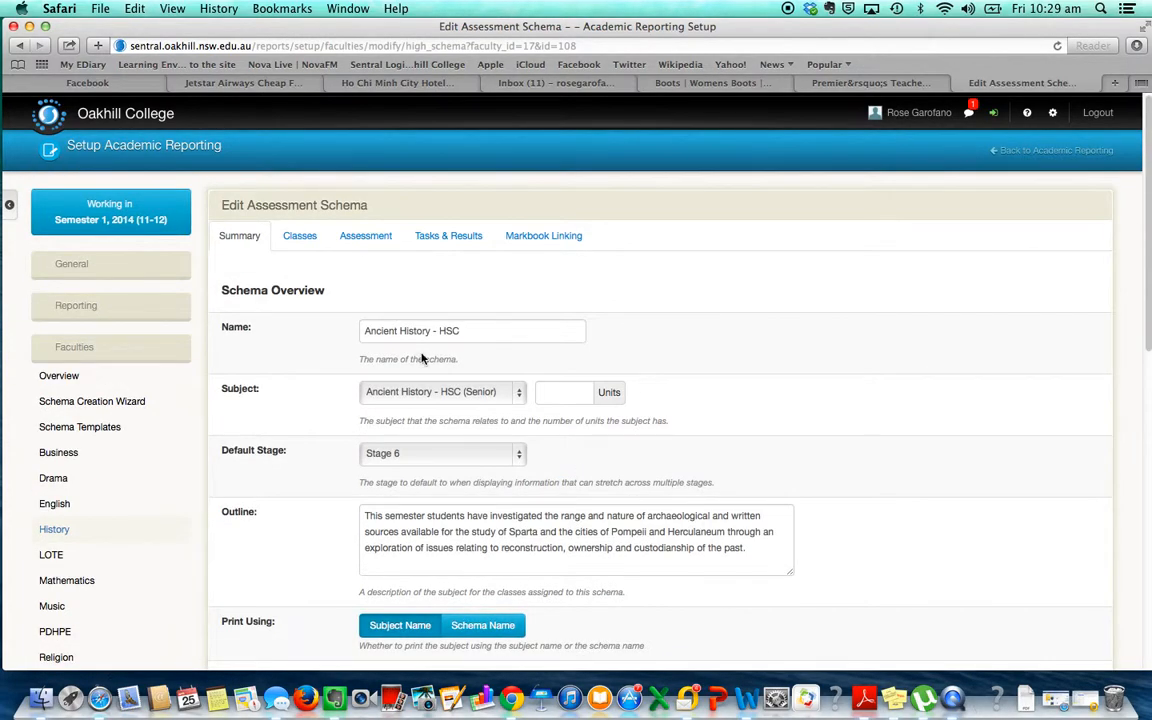
# - Capitalise the first word of outcome 12LSAH1's description in the schema's assessment outcomes, making it "Locate", and save the outcome
pyautogui.click(366, 236)
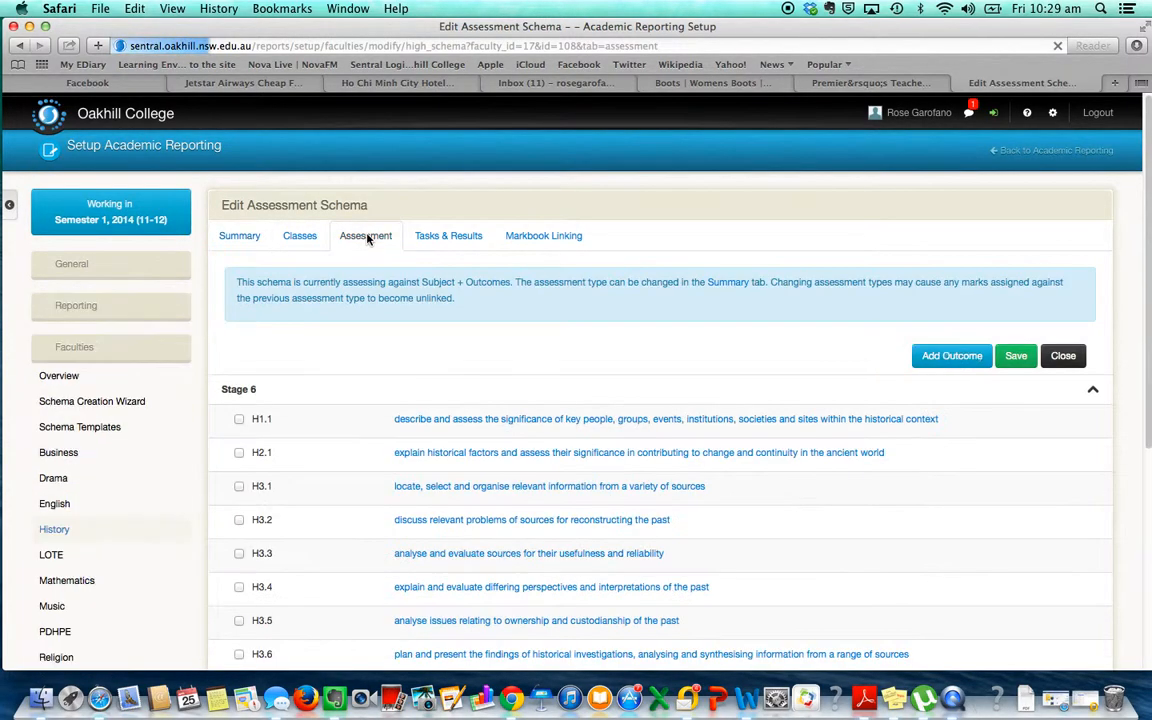
pyautogui.scroll(-5, 817, 490)
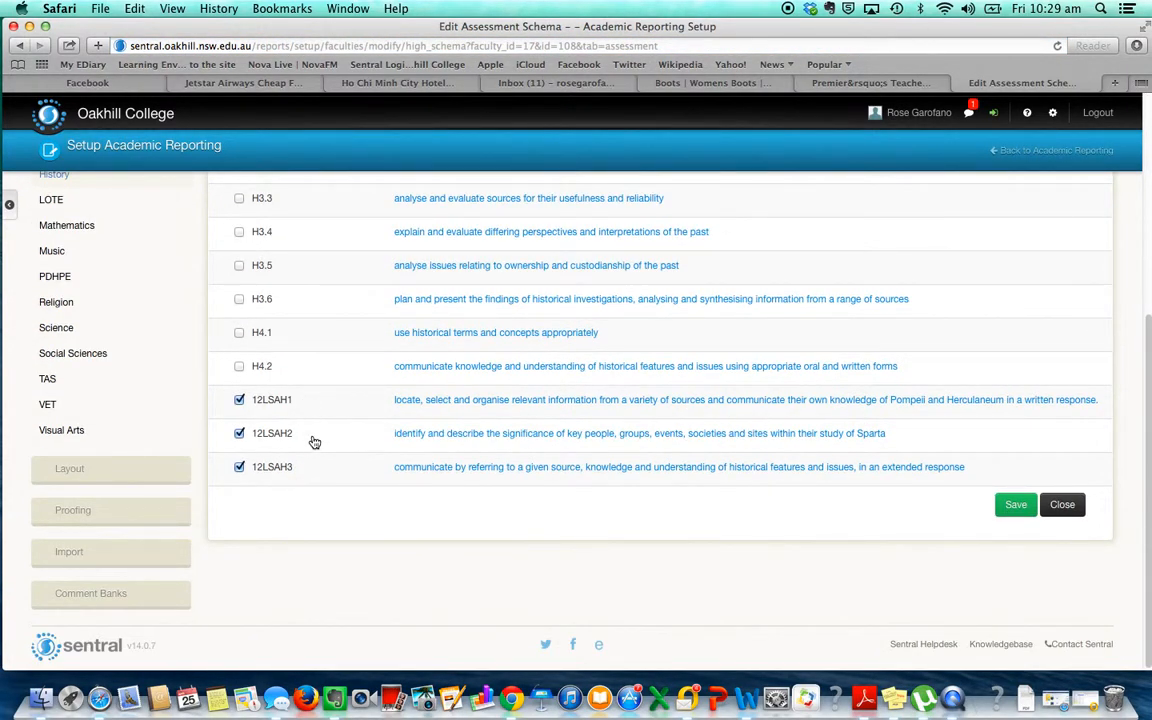
pyautogui.click(475, 403)
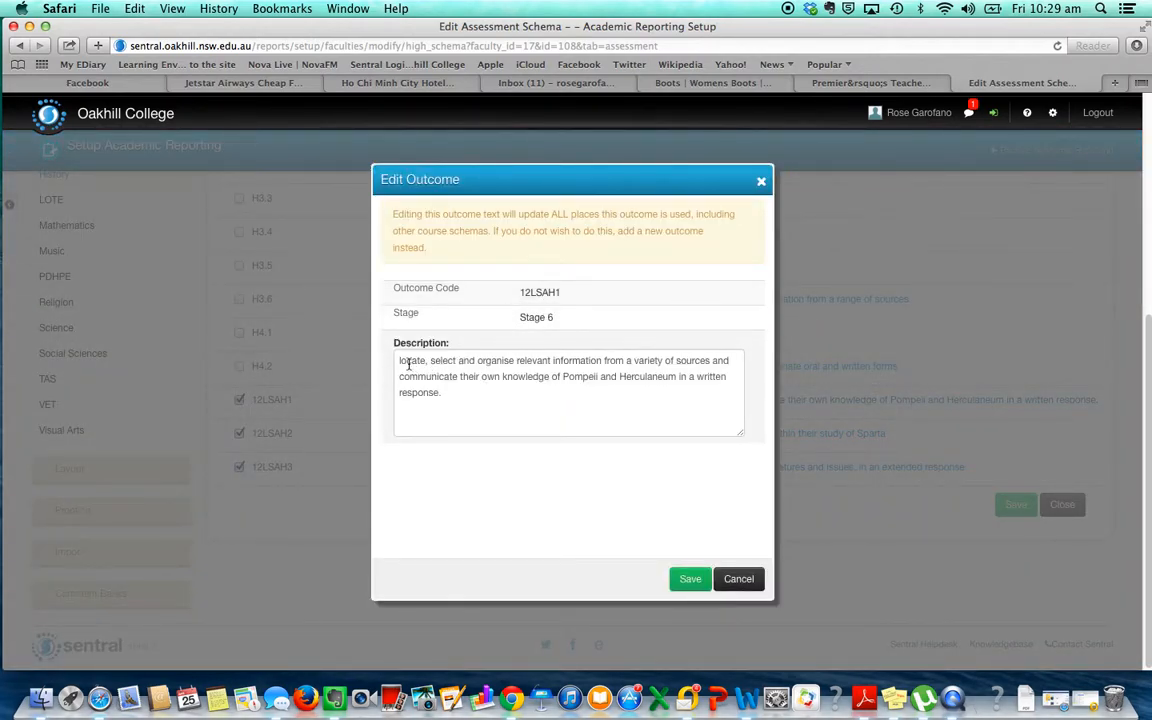
pyautogui.click(405, 362)
pyautogui.press('BackSpace')
pyautogui.write('L')
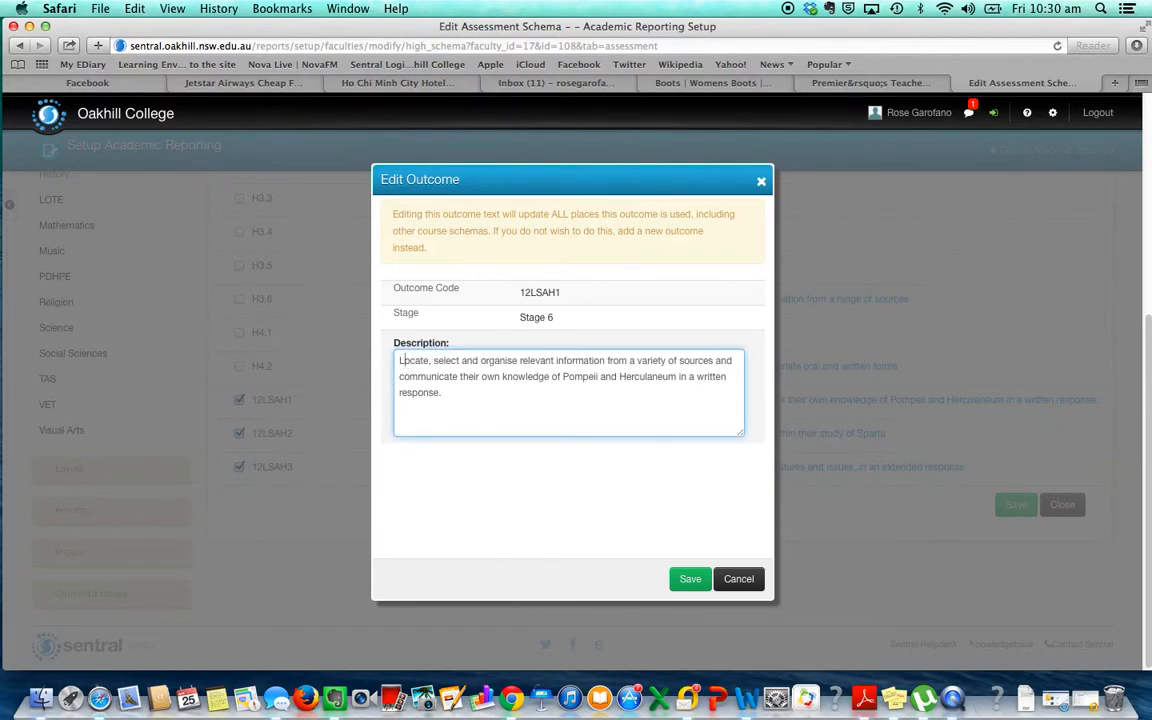
pyautogui.click(683, 579)
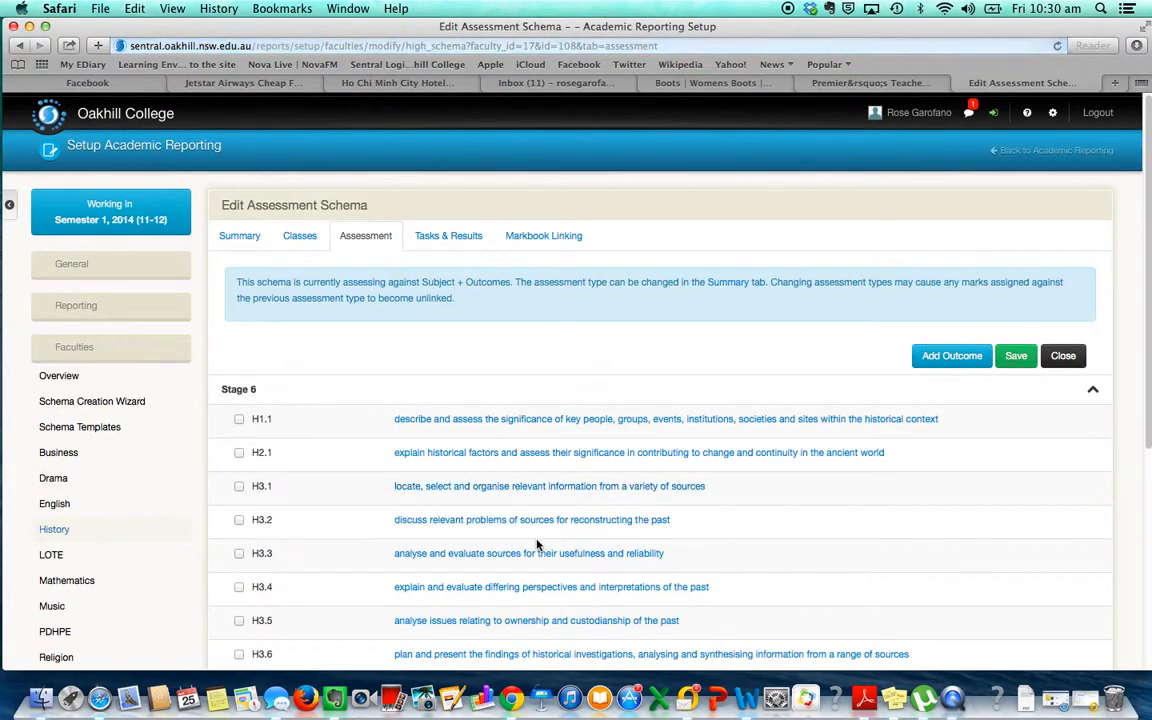
# - Capitalise the first word of outcome 12LSAH2's description so it starts with "Identify", and save the outcome
pyautogui.scroll(-5, 482, 484)
pyautogui.click(465, 452)
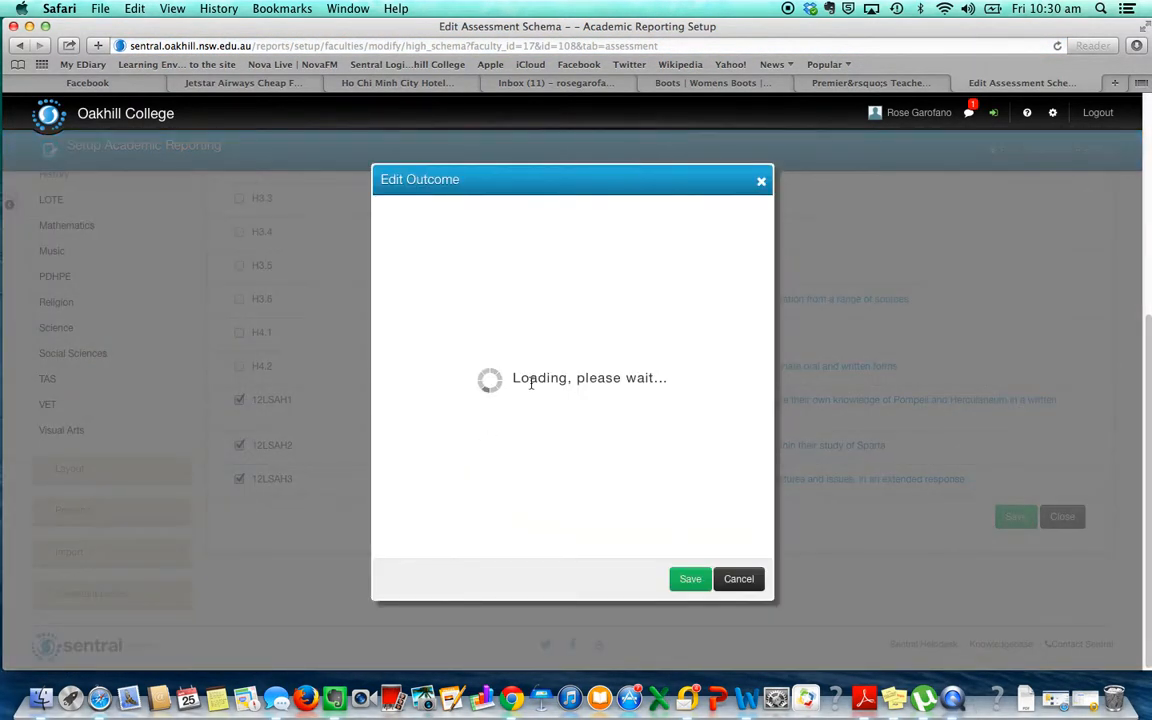
pyautogui.click(401, 362)
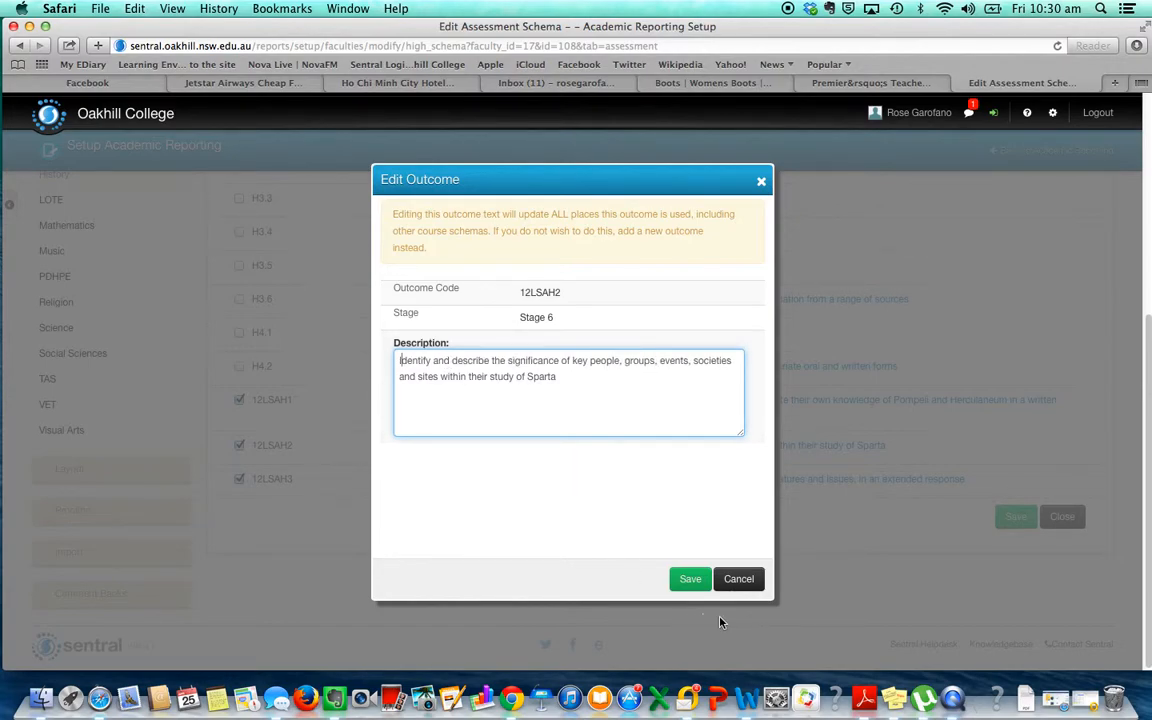
pyautogui.click(679, 576)
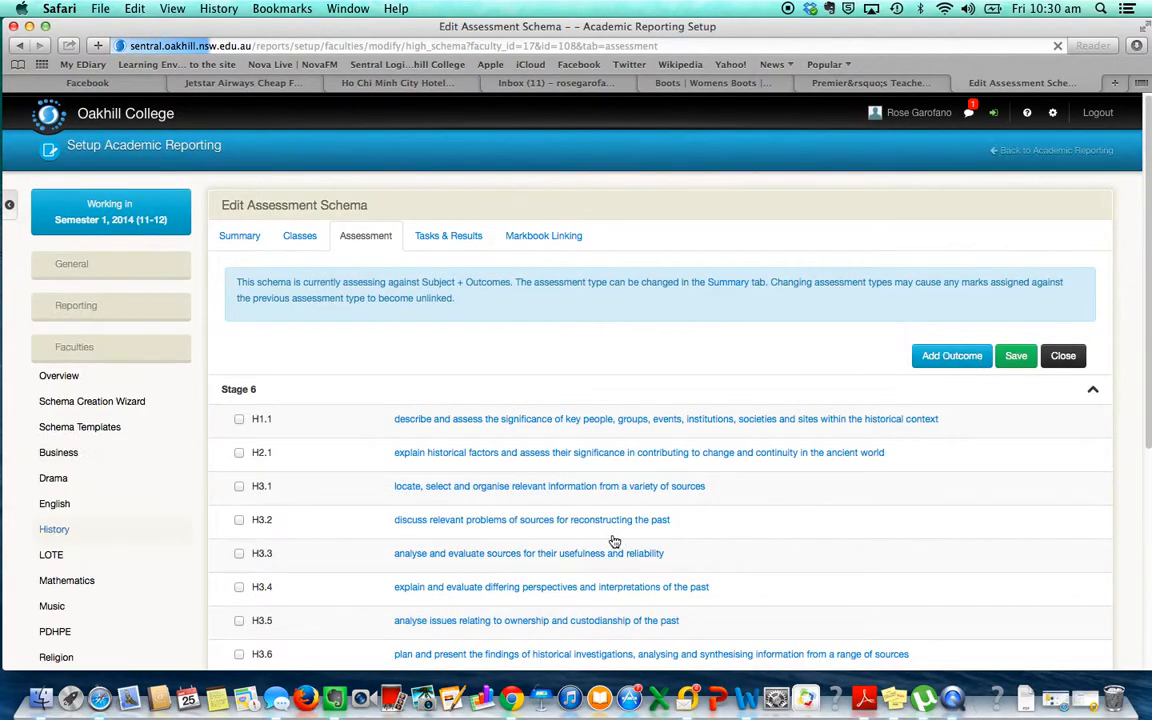
# - Capitalise the first word of outcome 12LSAH3's description so it starts with "Communicate", and save the outcome
pyautogui.click(422, 482)
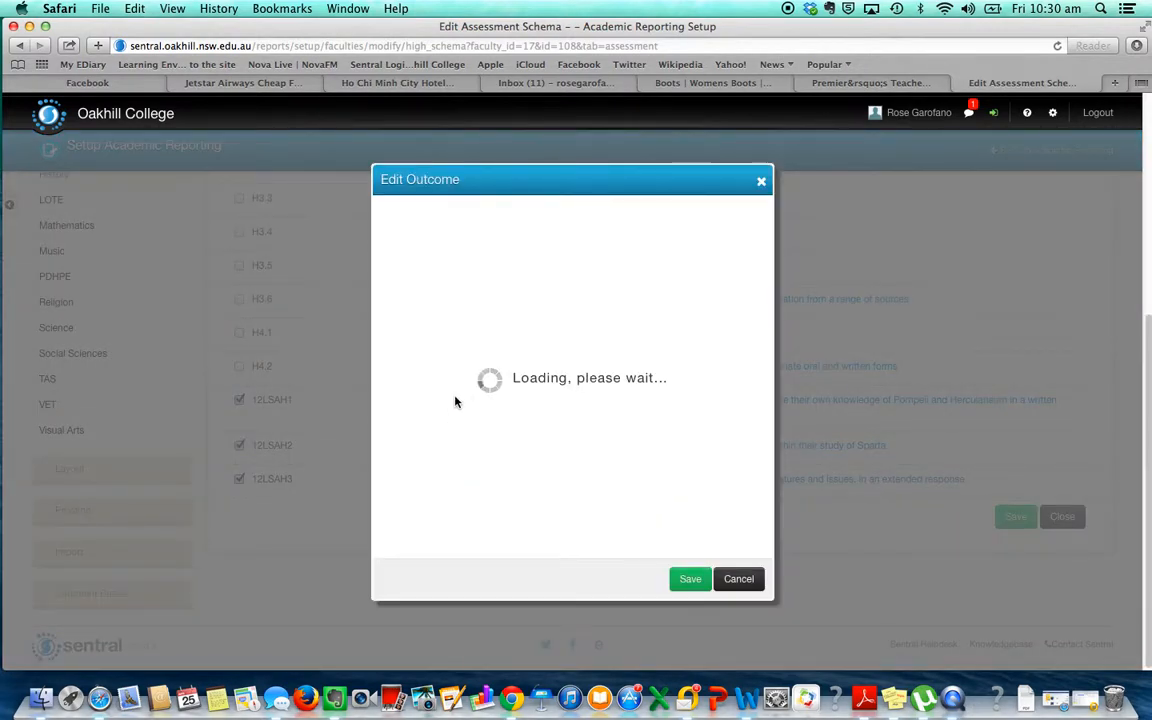
pyautogui.click(404, 362)
pyautogui.press('BackSpace')
pyautogui.write('C')
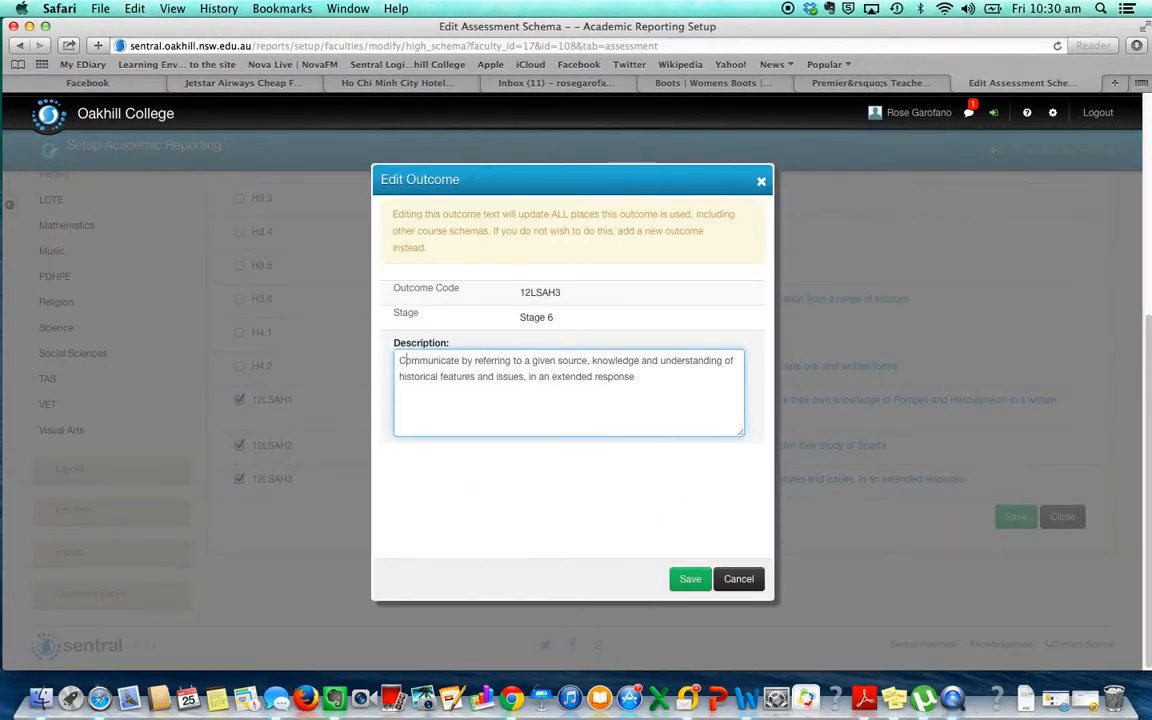
pyautogui.click(689, 579)
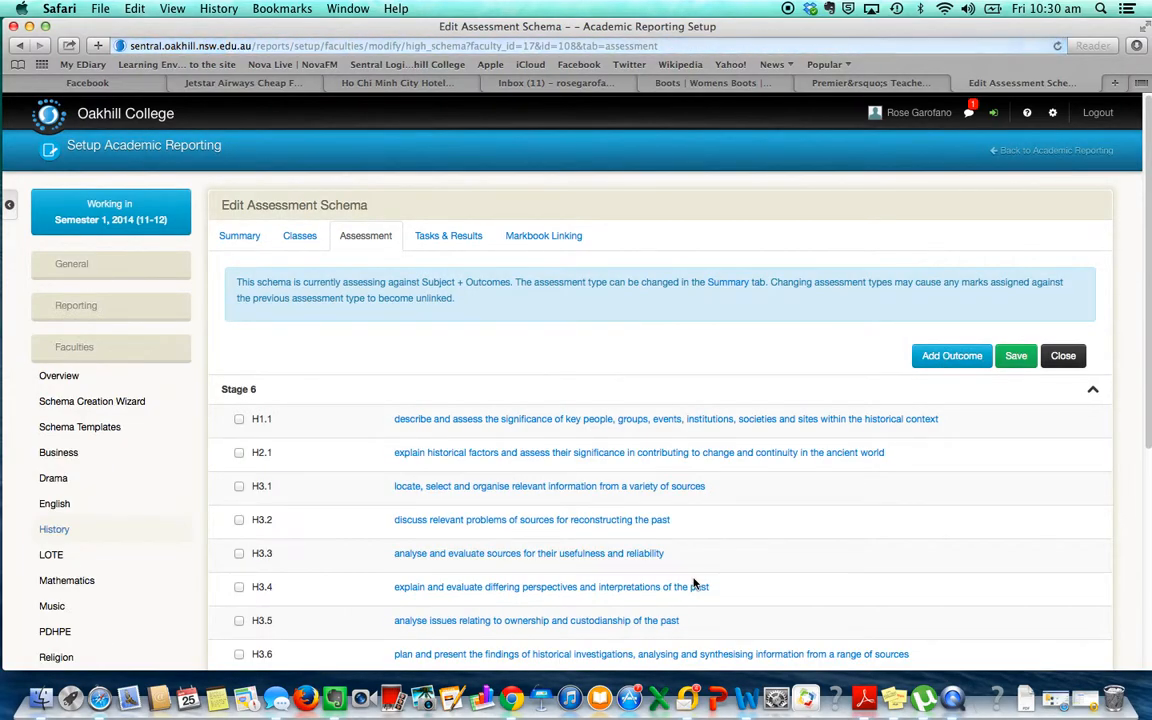
# - Add a full stop after "Sparta" at the end of outcome 12LSAH2's description and save the outcome
pyautogui.scroll(-5, 695, 584)
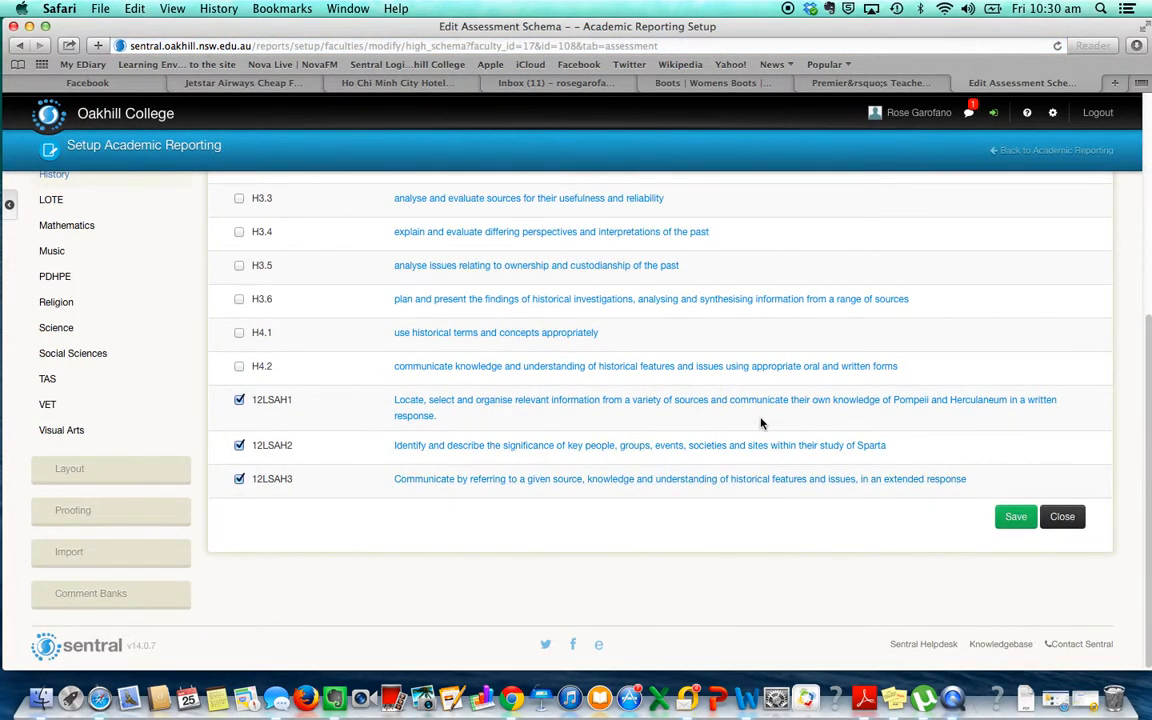
pyautogui.click(713, 455)
pyautogui.click(588, 387)
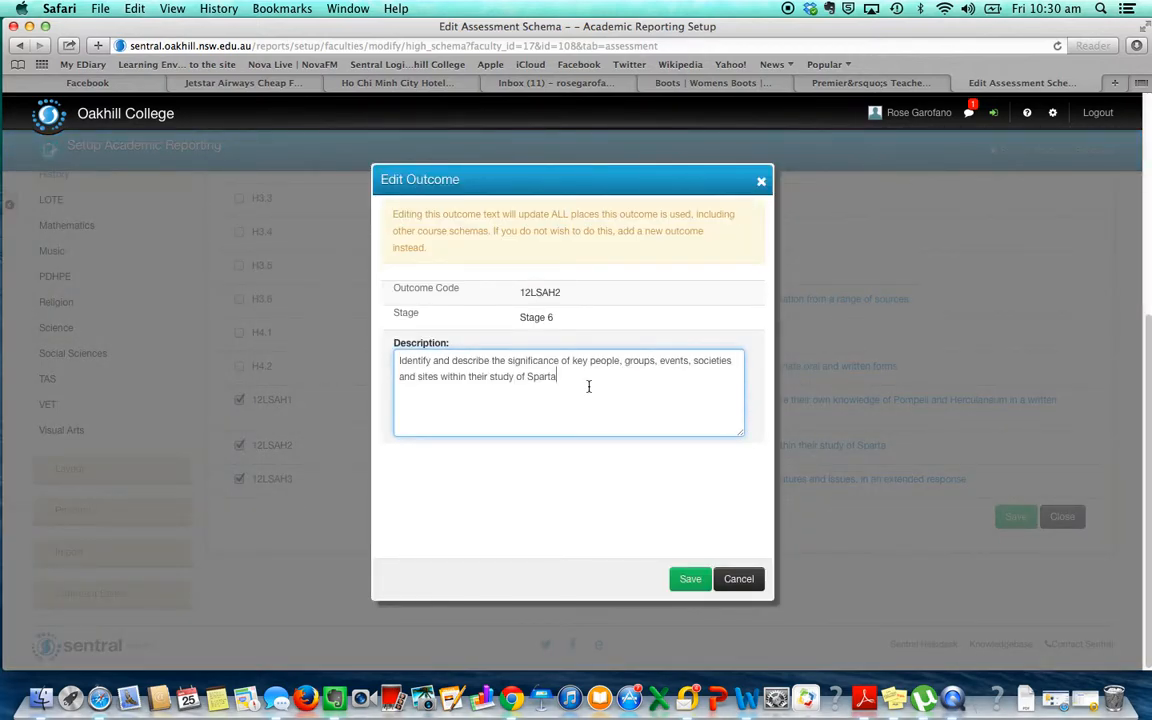
pyautogui.click(690, 580)
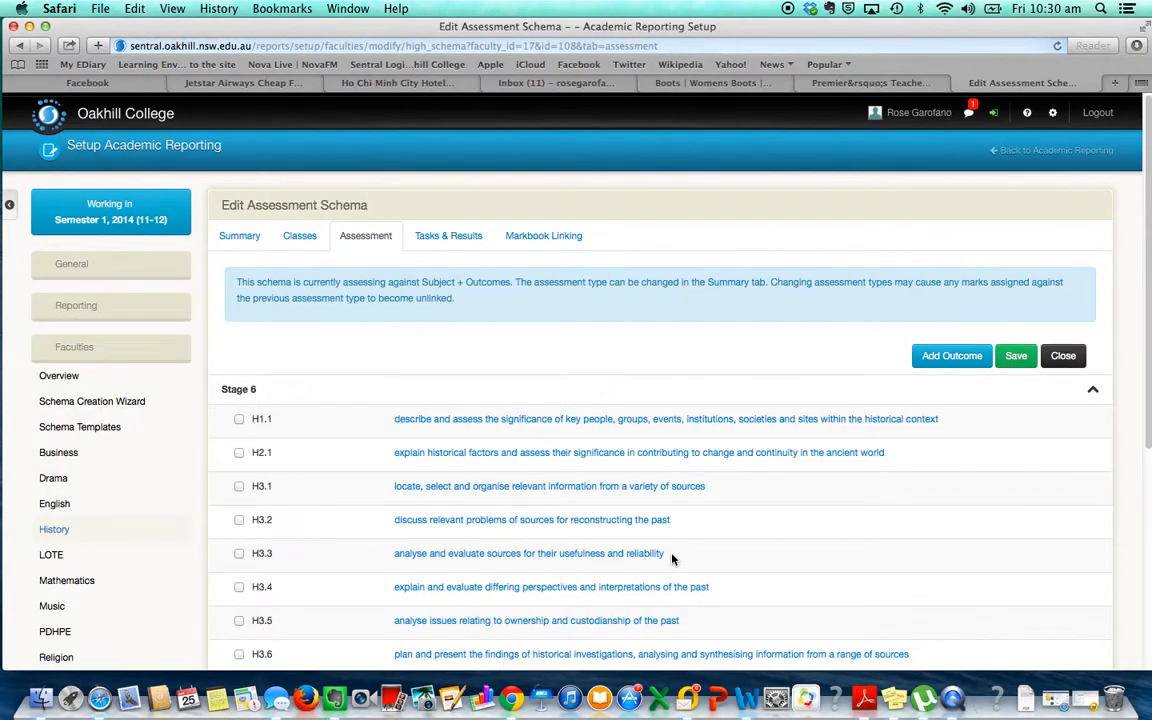
# - Add a full stop after "extended response" at the end of outcome 12LSAH3's description and save the outcome
pyautogui.scroll(-5, 680, 610)
pyautogui.click(656, 528)
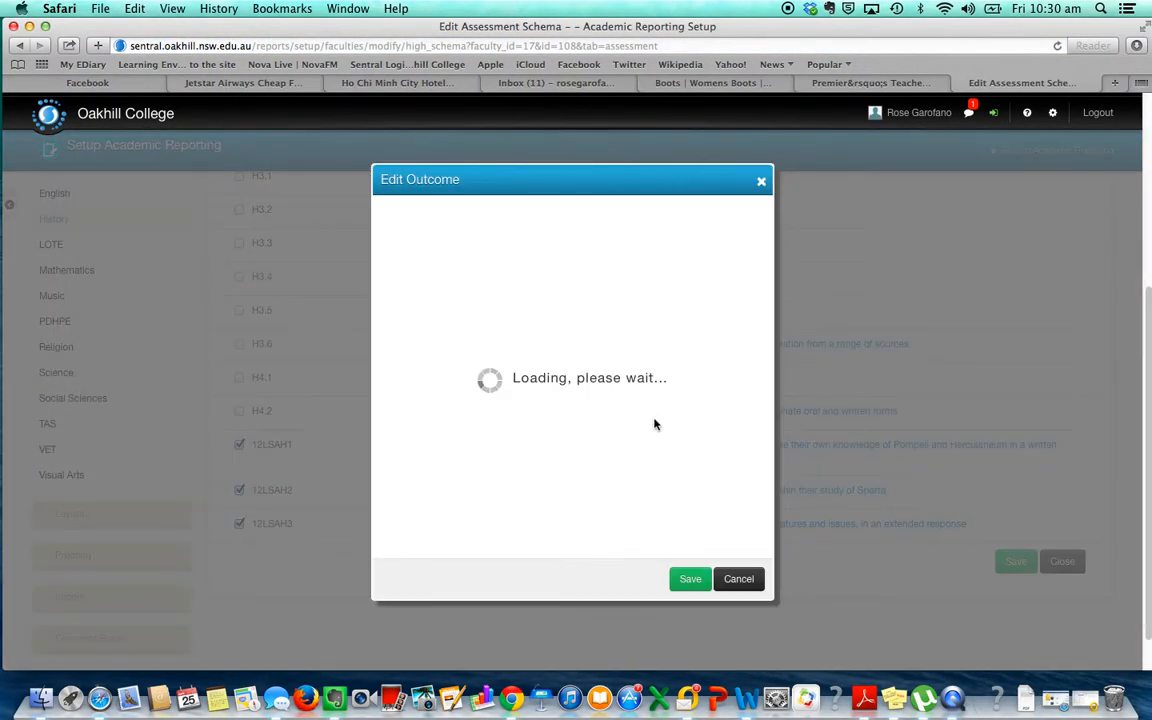
pyautogui.click(646, 380)
pyautogui.write('.')
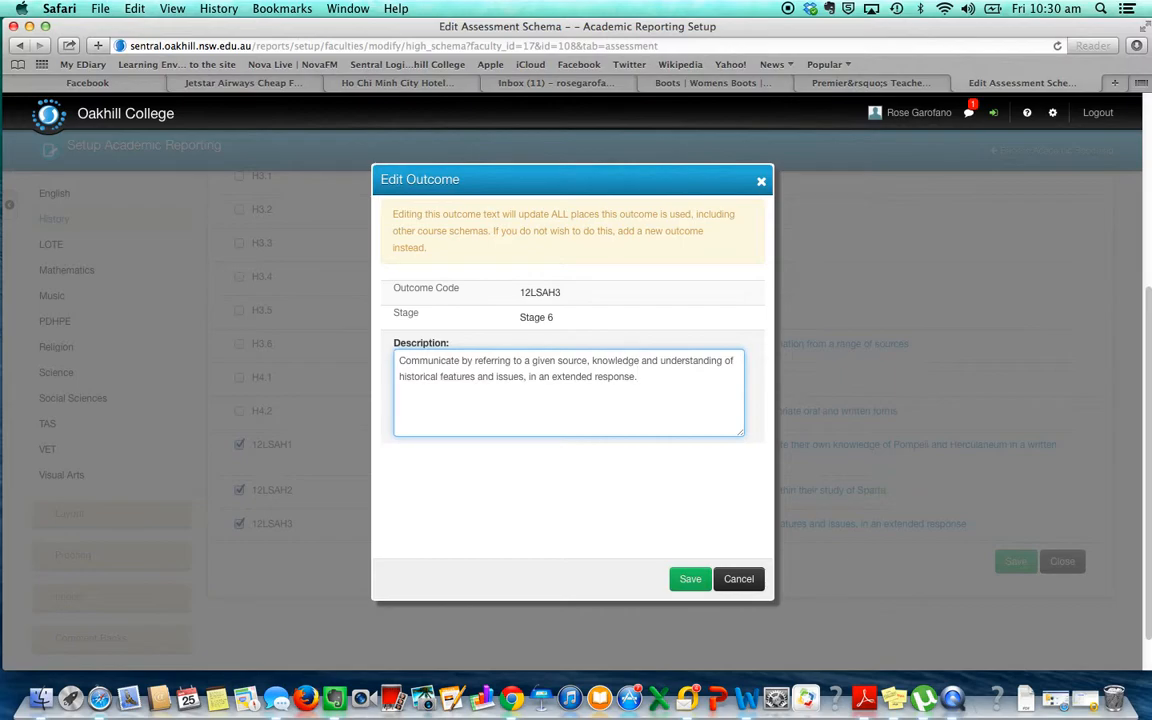
pyautogui.click(690, 579)
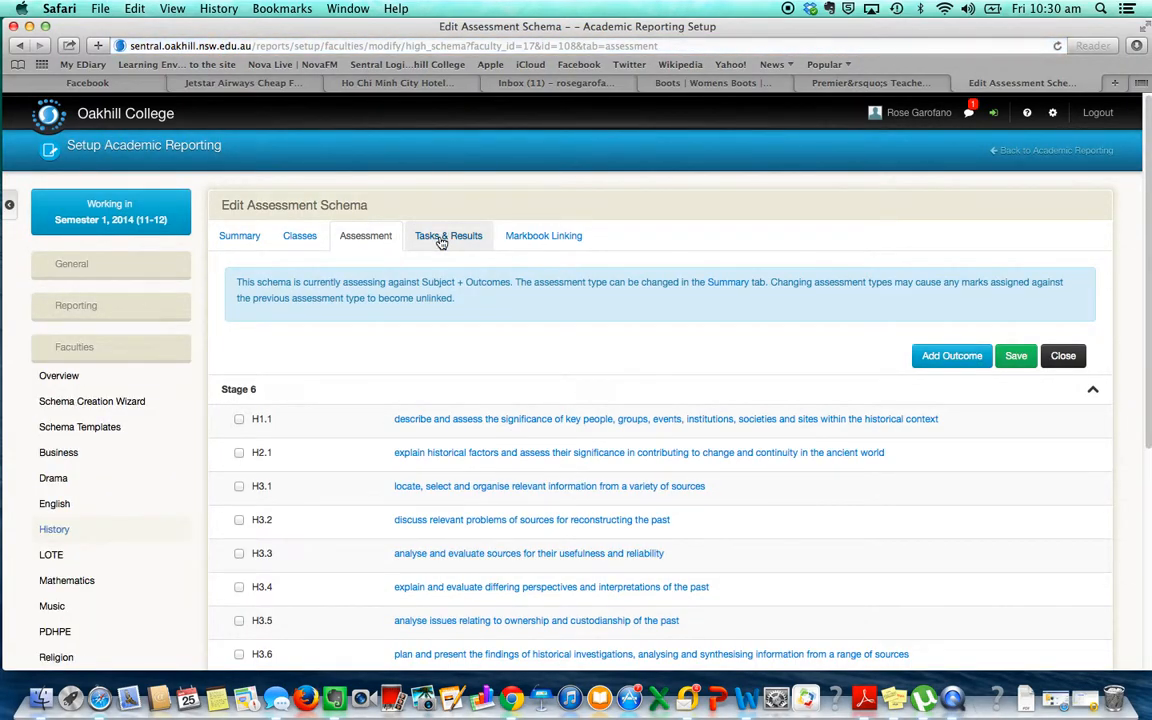
# - Try to remove the per-student Task 1 Mark from the schema's tasks and results
pyautogui.click(441, 240)
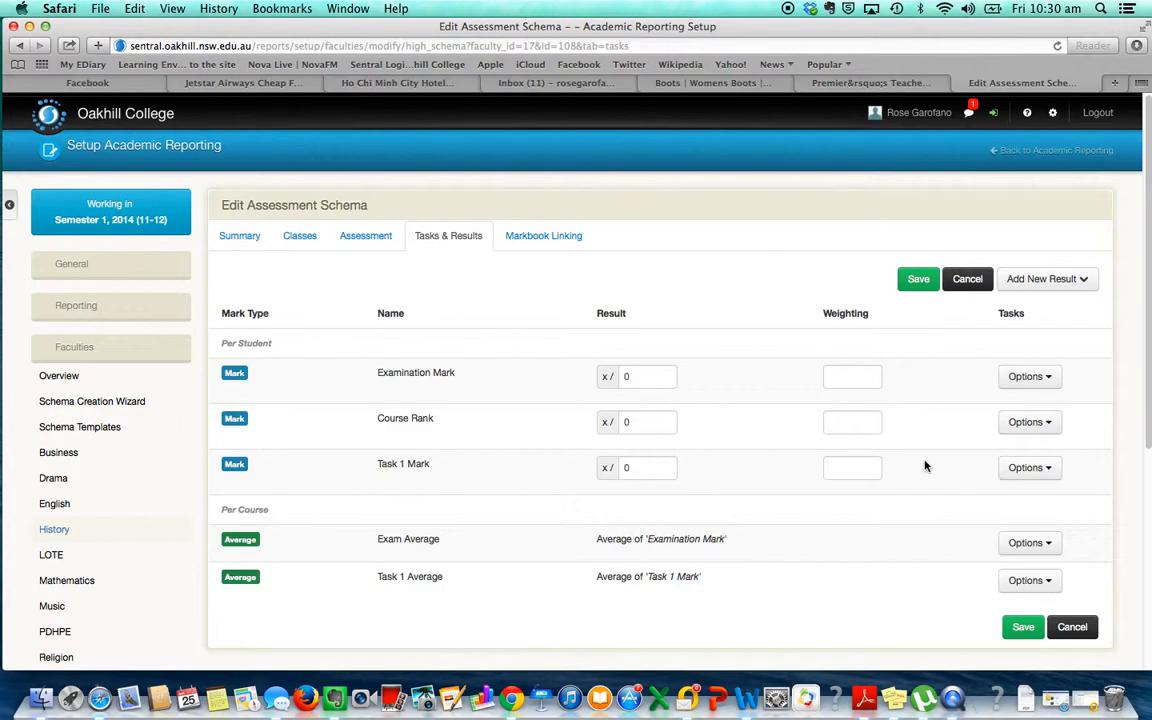
pyautogui.click(1030, 467)
pyautogui.click(1055, 537)
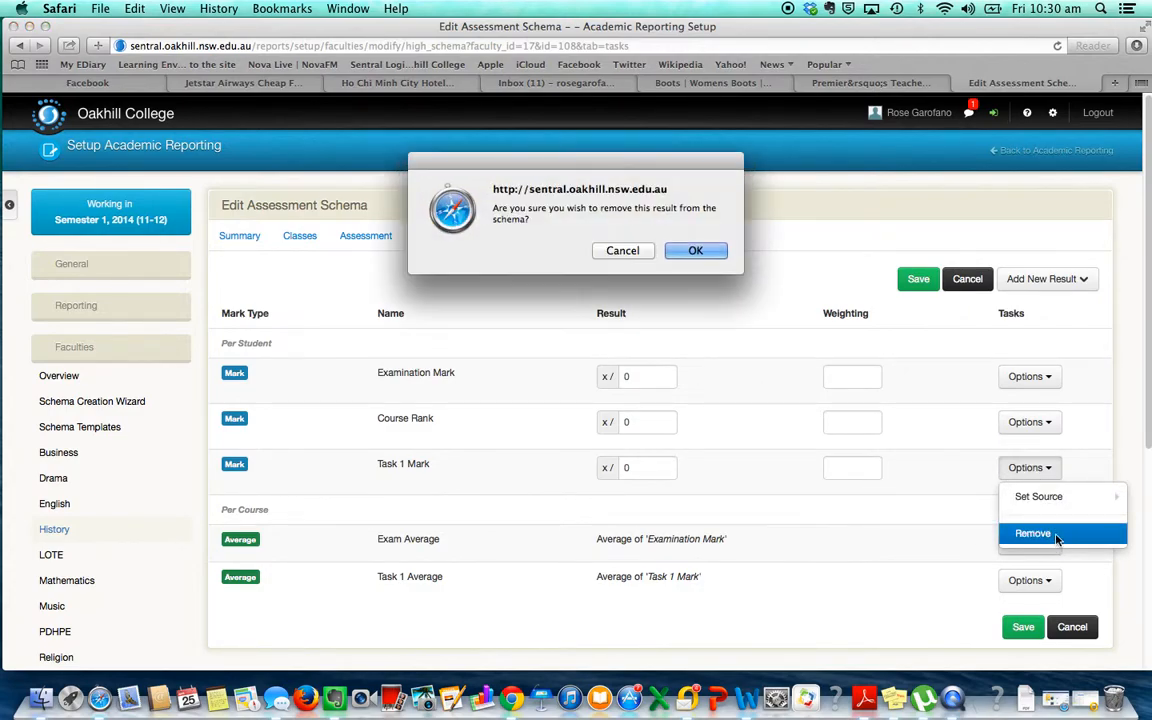
pyautogui.click(693, 250)
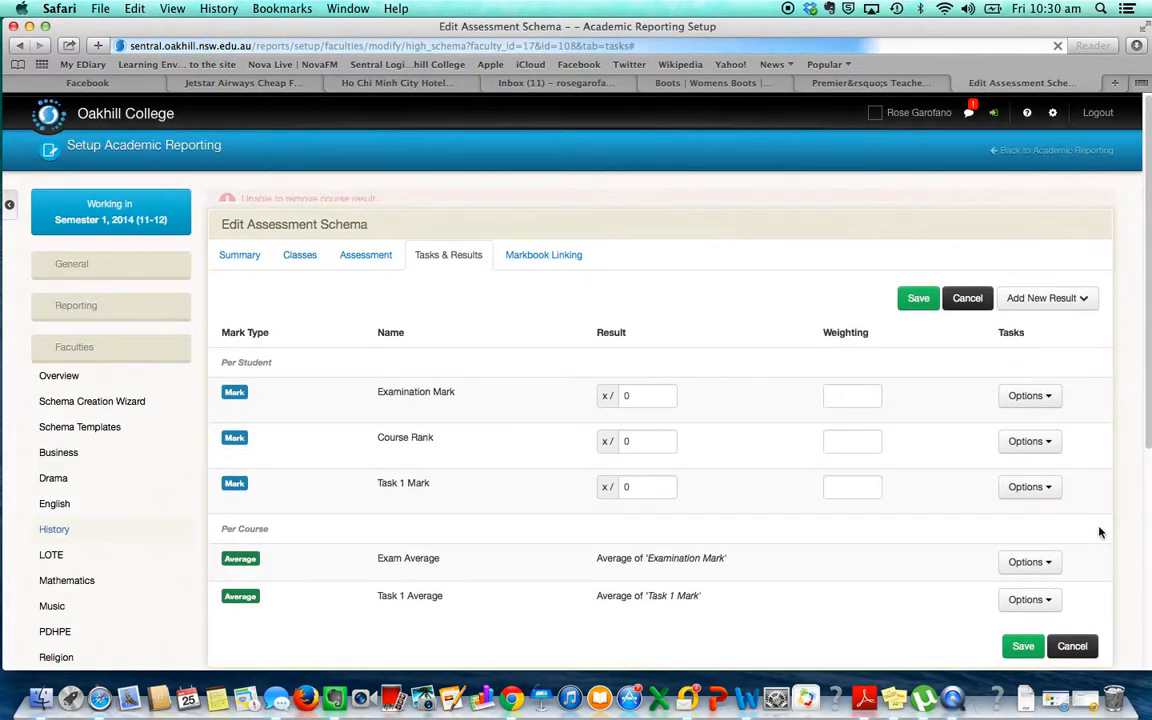
# - Remove the per-course Task 1 Average result from the schema and accept the removal
pyautogui.click(1040, 628)
pyautogui.scroll(-3, 1043, 618)
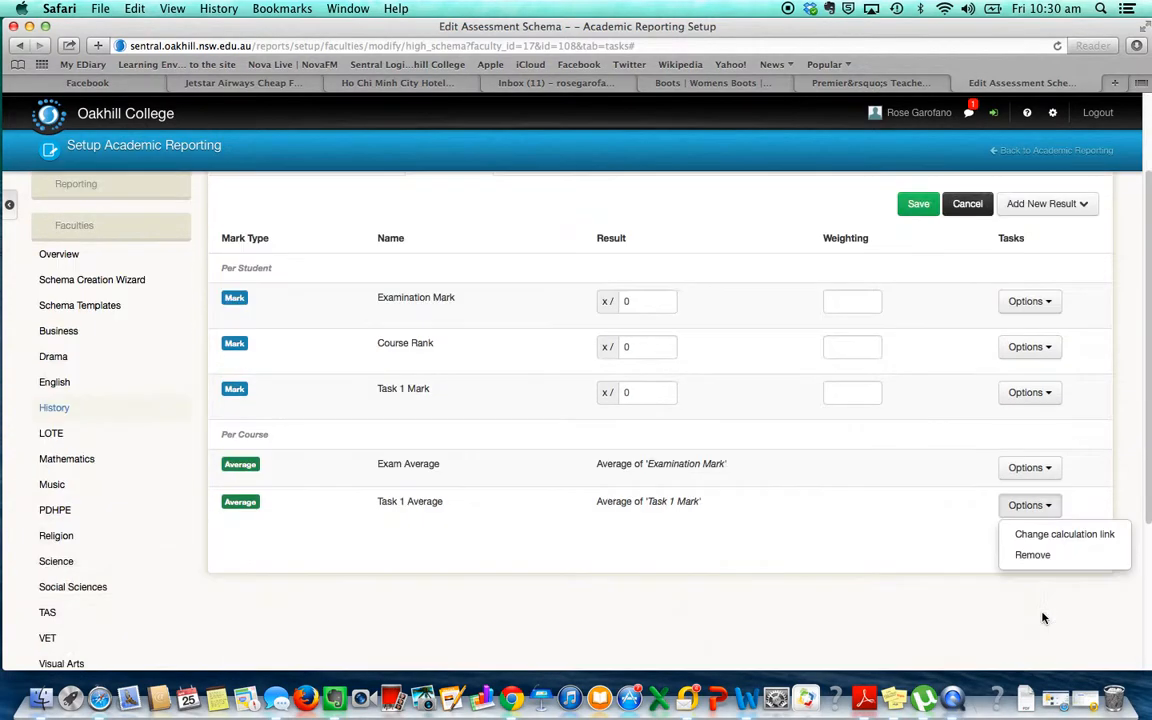
pyautogui.click(1036, 555)
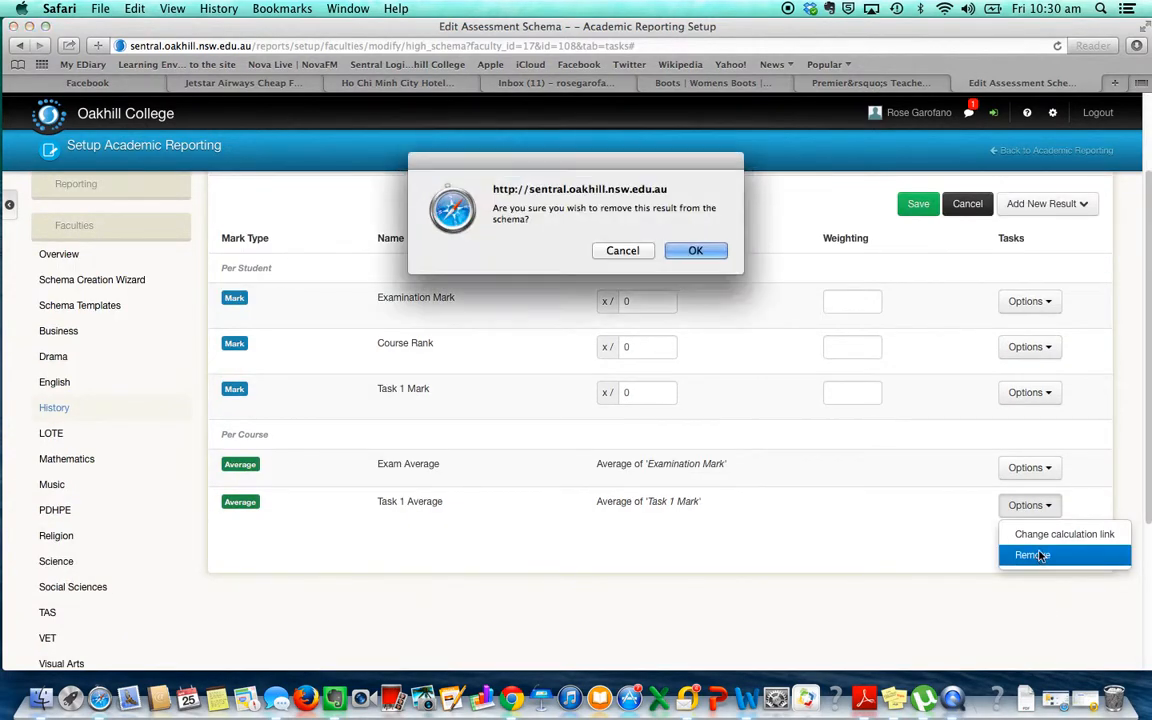
pyautogui.click(713, 252)
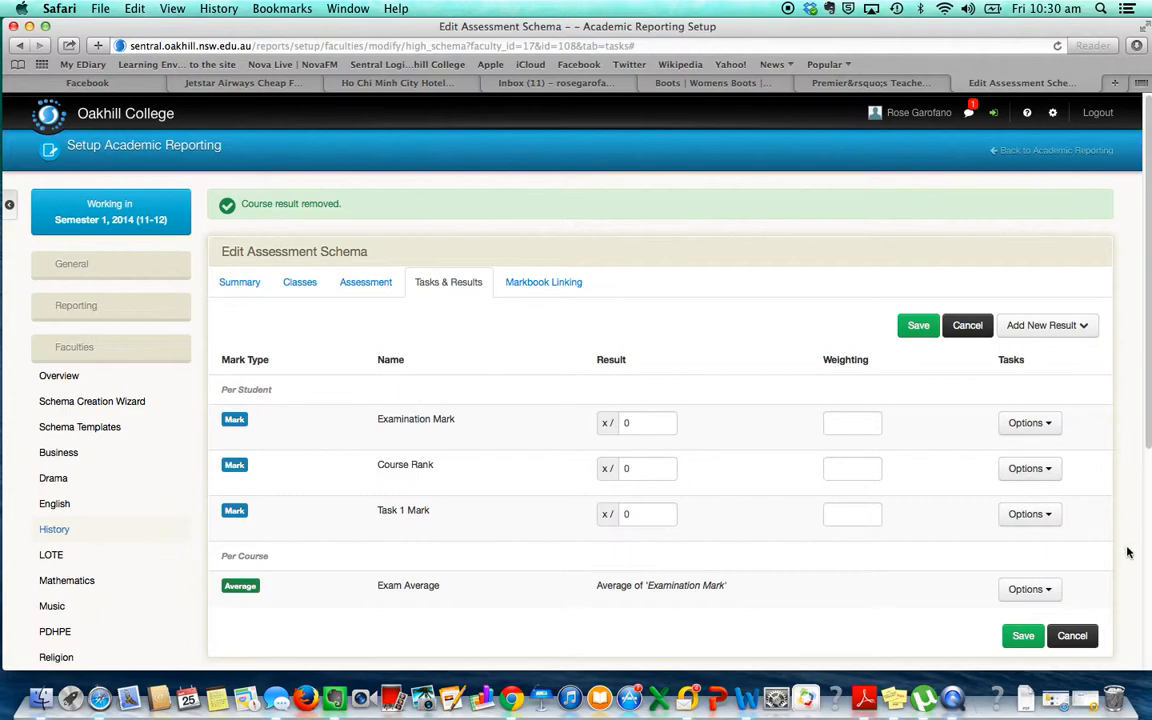
# - Remove the per-student Task 1 Mark result from the schema and accept the removal
pyautogui.click(1044, 470)
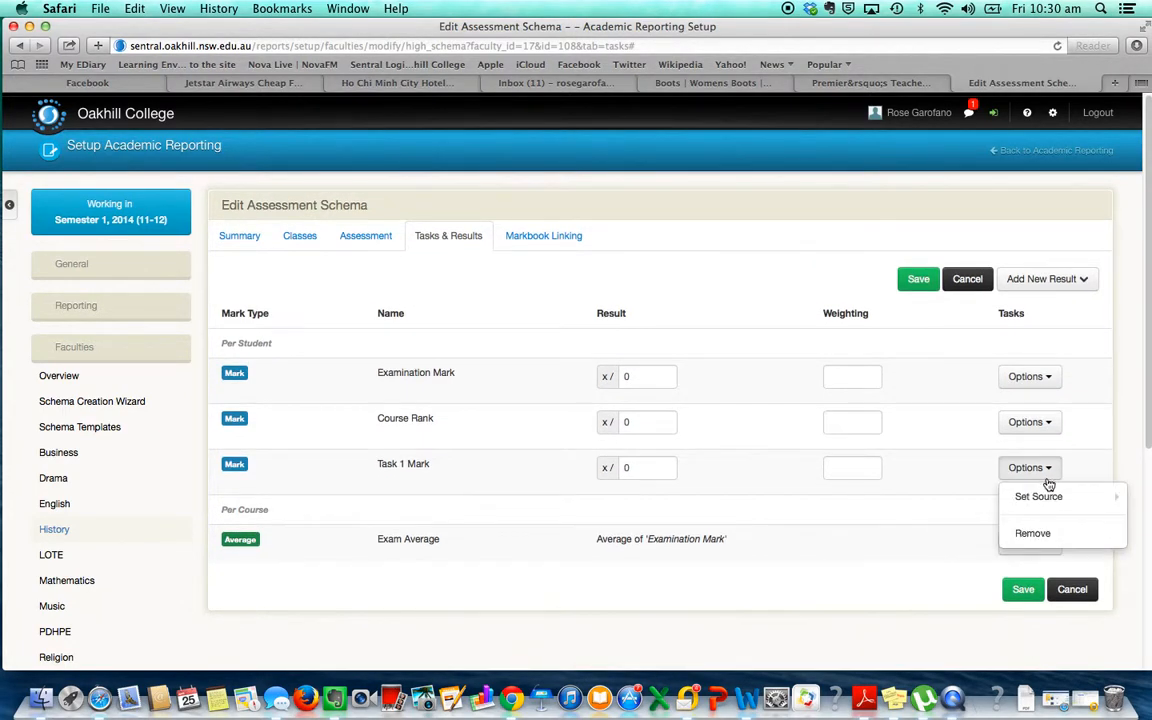
pyautogui.click(1044, 537)
pyautogui.click(689, 250)
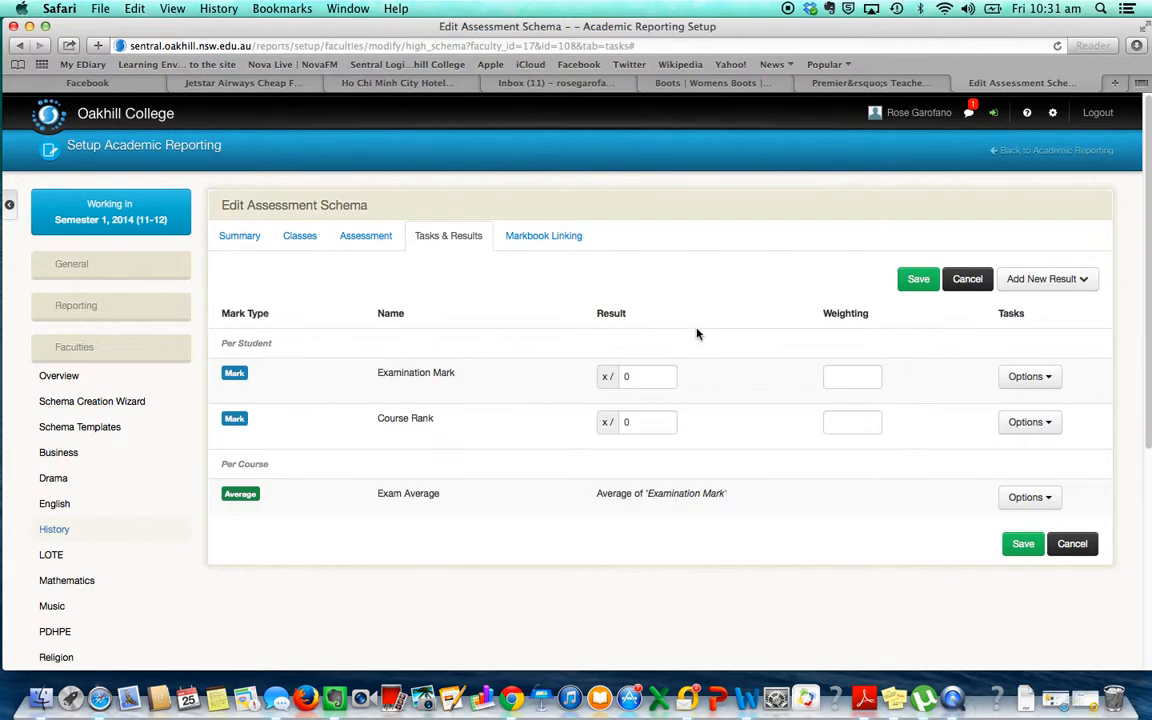
# - Add a per-student Task 1 Mark result to the schema and set its source to Manual
pyautogui.click(1072, 280)
pyautogui.moveTo(1050, 307)
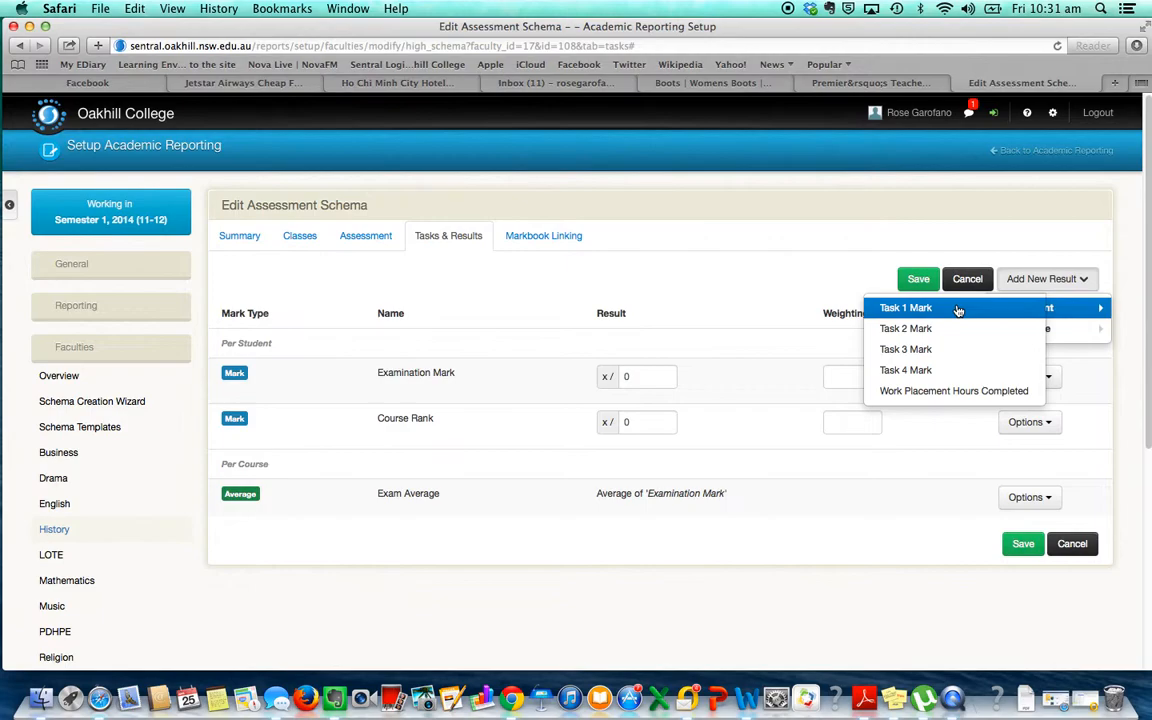
pyautogui.click(906, 308)
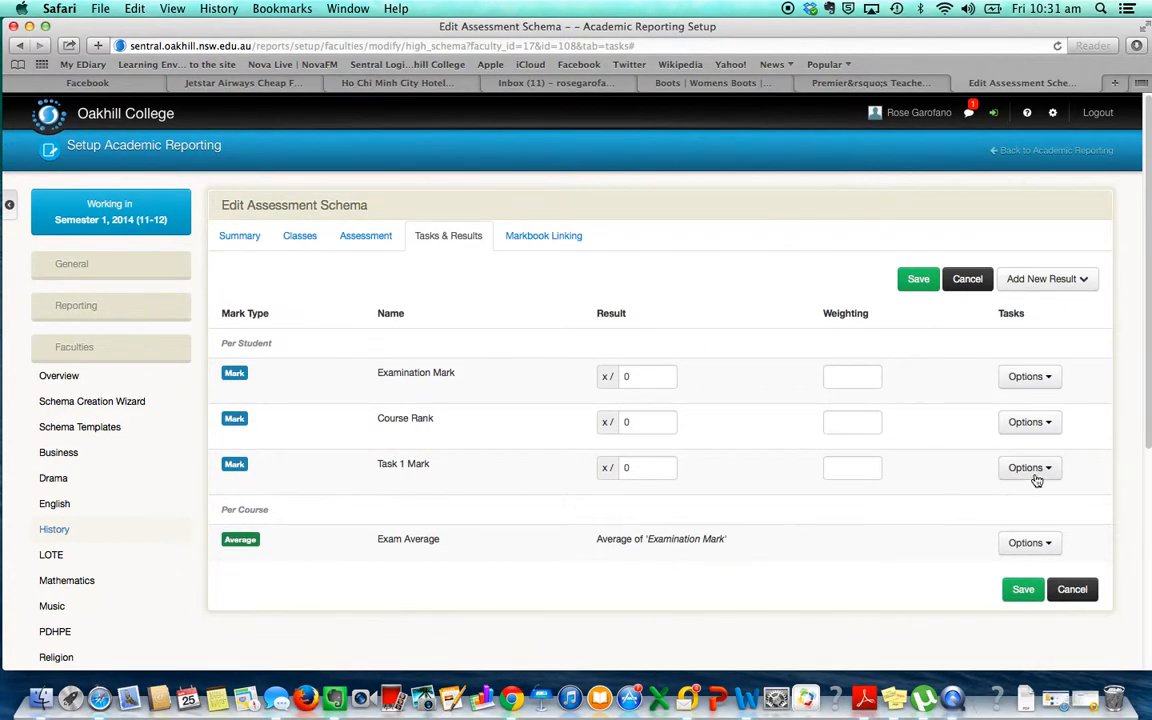
pyautogui.click(1035, 474)
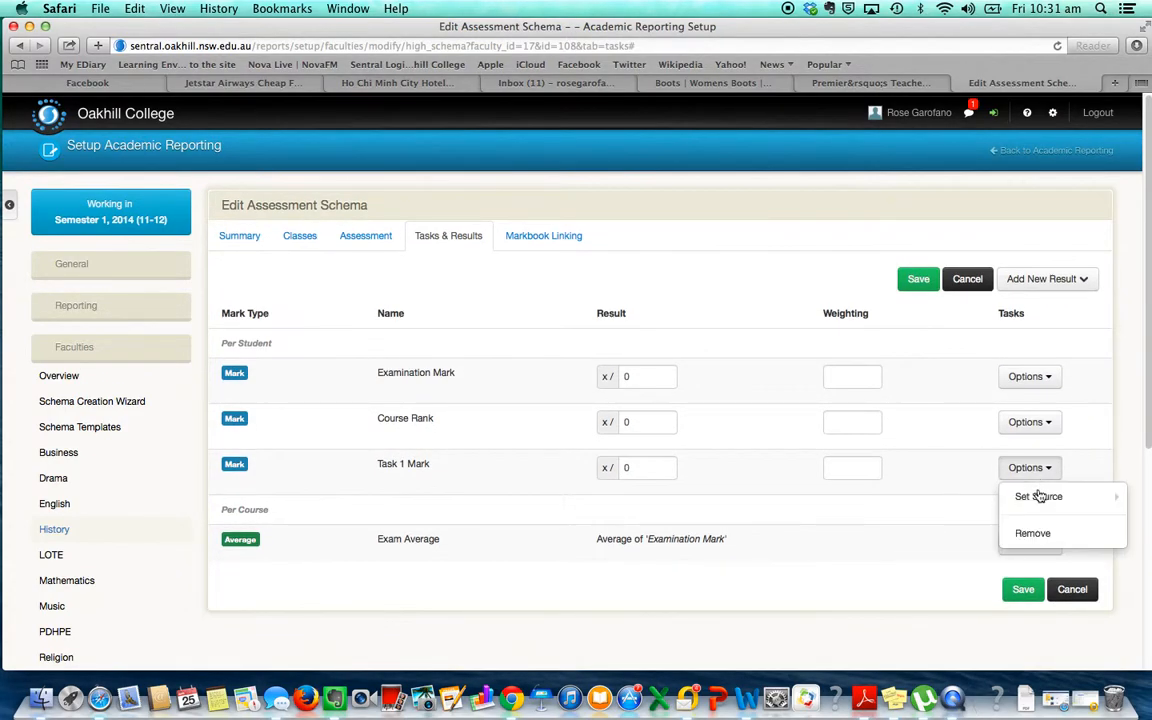
pyautogui.moveTo(1041, 505)
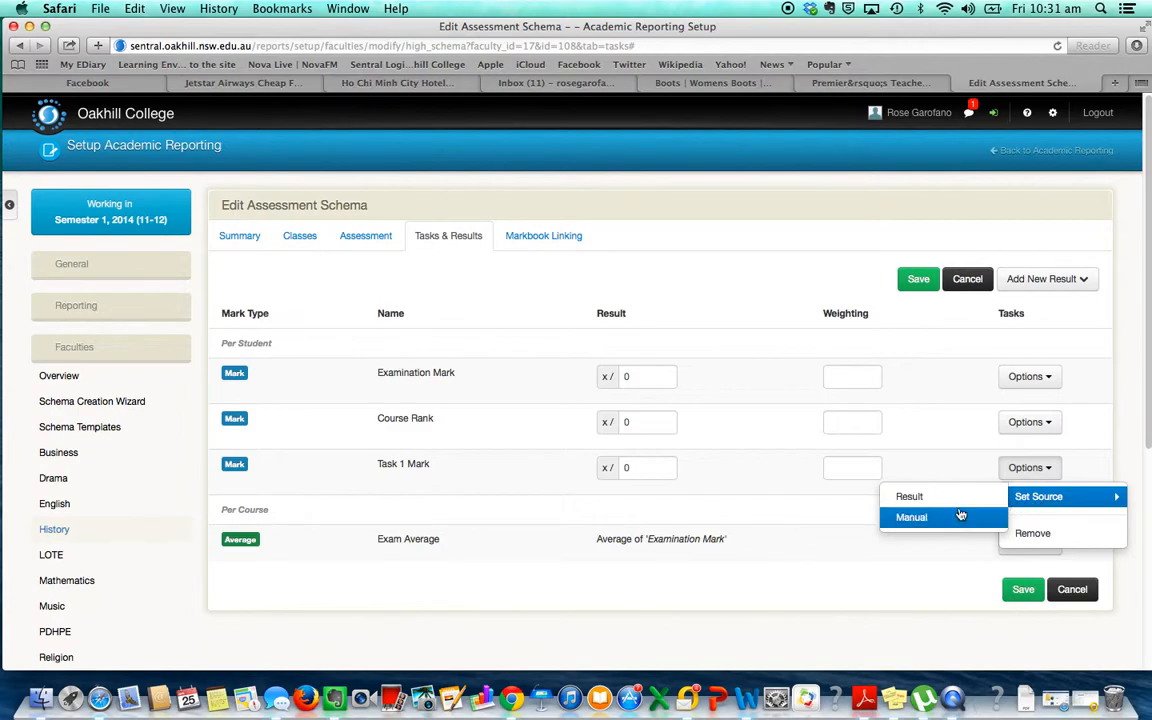
pyautogui.click(930, 522)
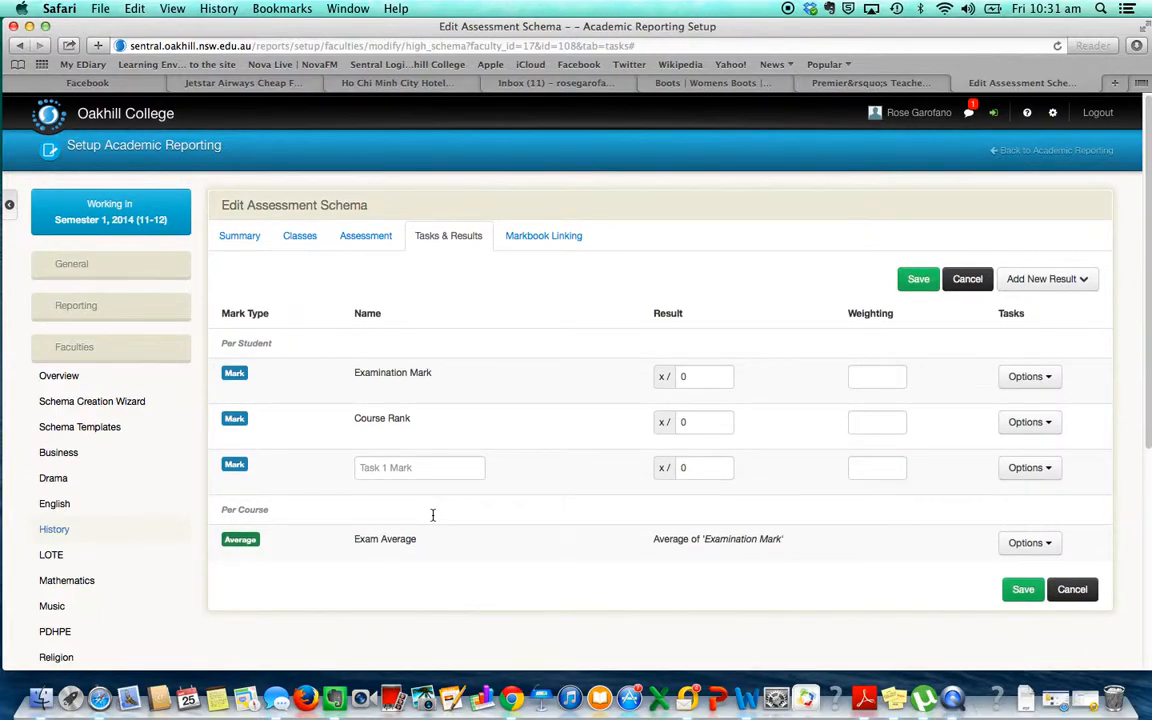
# - Name the Task 1 Mark "Source Study", set its result out of 20 with a weighting of 15, and save the schema
pyautogui.click(428, 471)
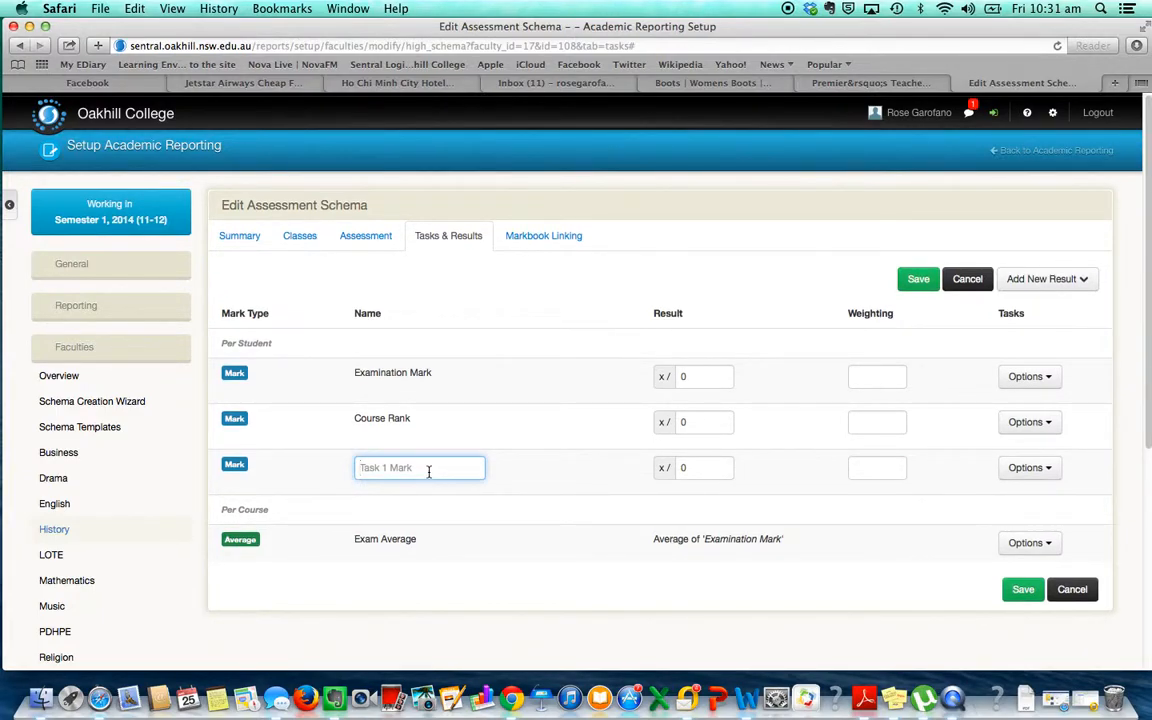
pyautogui.write('Source Study')
pyautogui.click(556, 509)
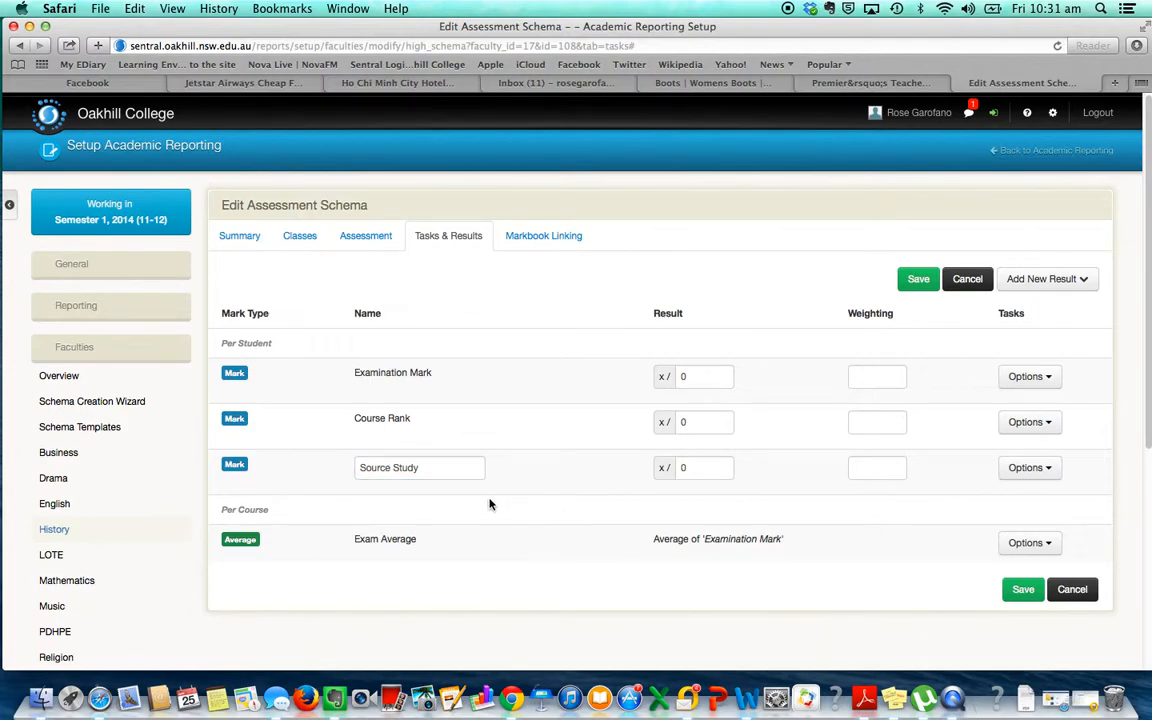
pyautogui.click(700, 469)
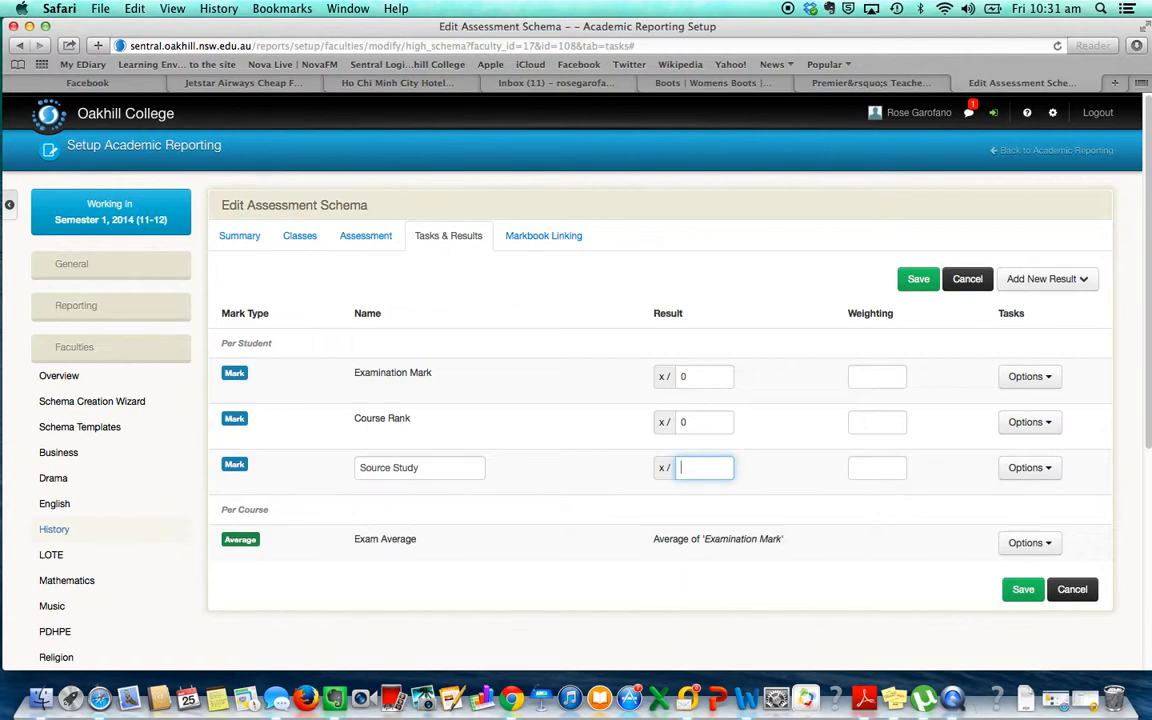
pyautogui.click(894, 468)
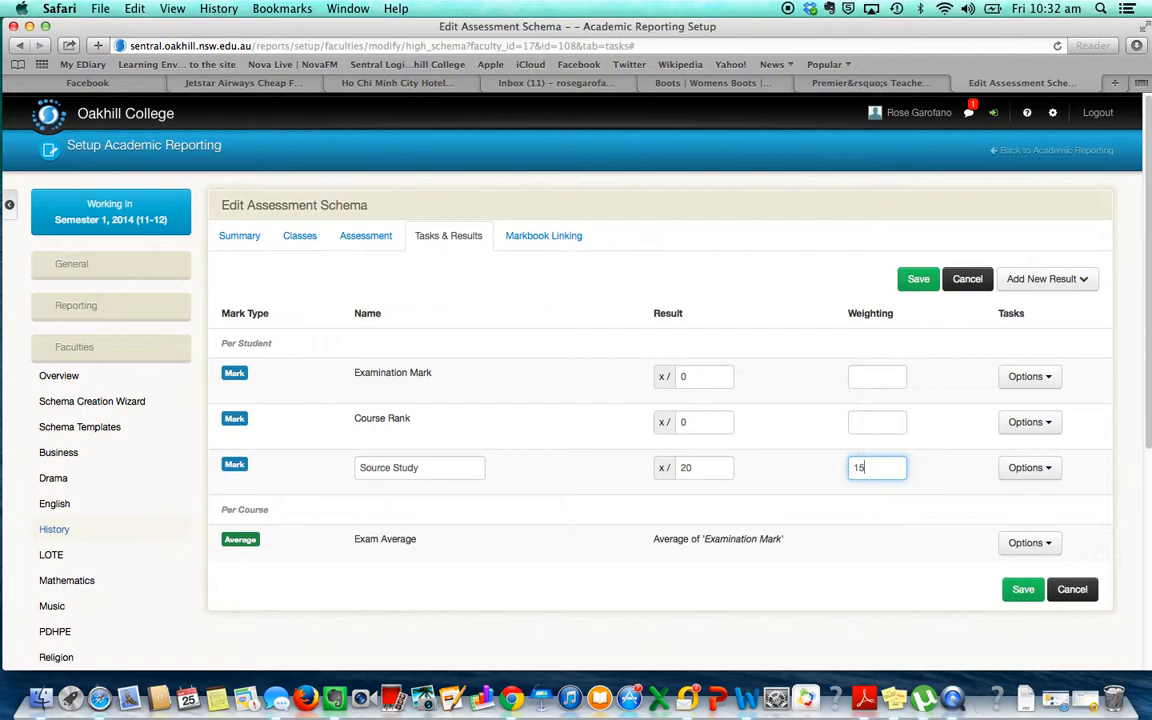
pyautogui.click(918, 279)
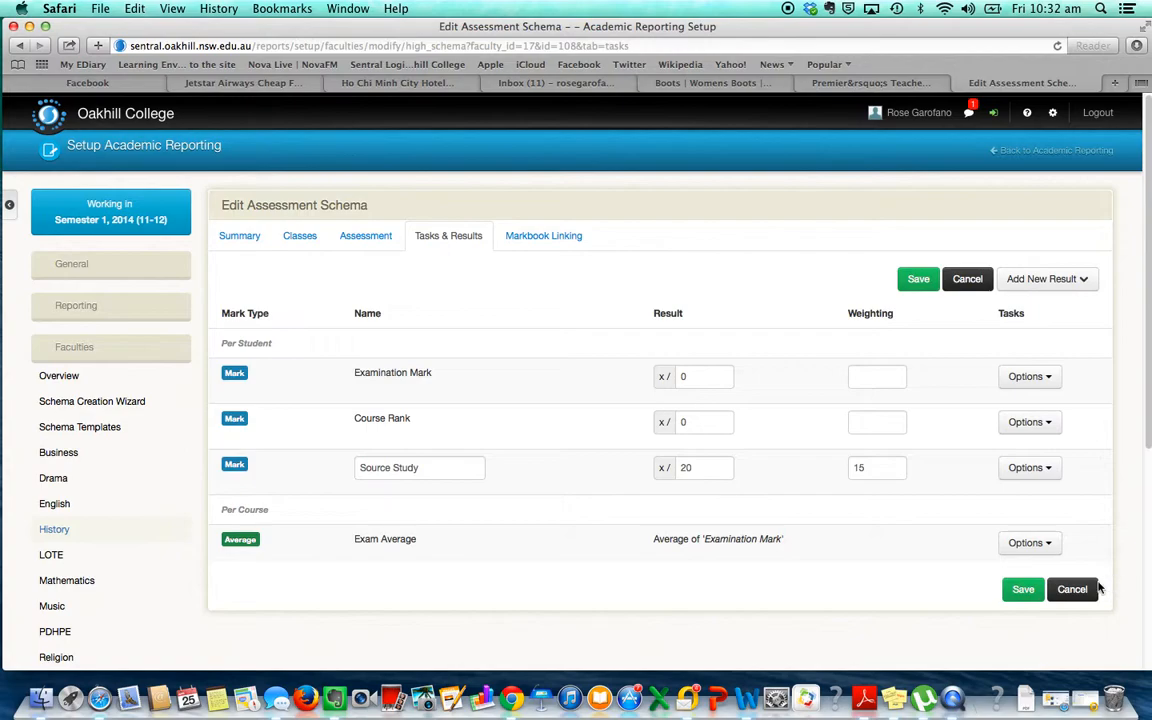
# - Add a per-course Task 1 Average result to the schema
pyautogui.click(1040, 547)
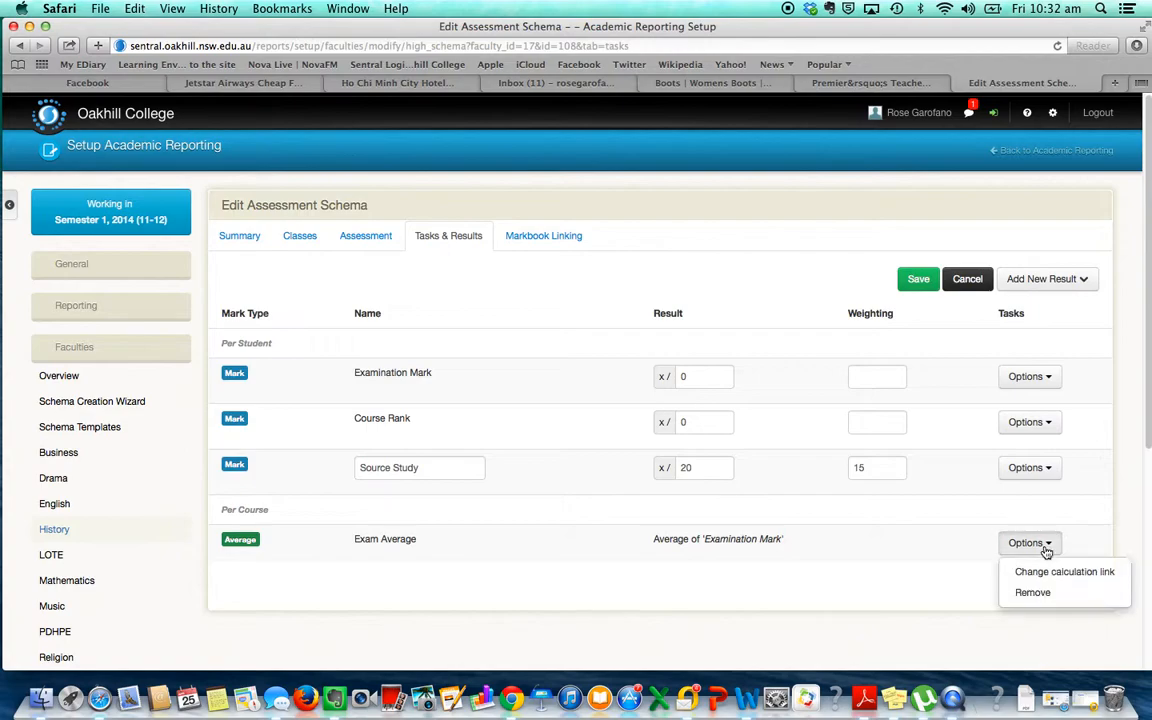
pyautogui.click(1041, 281)
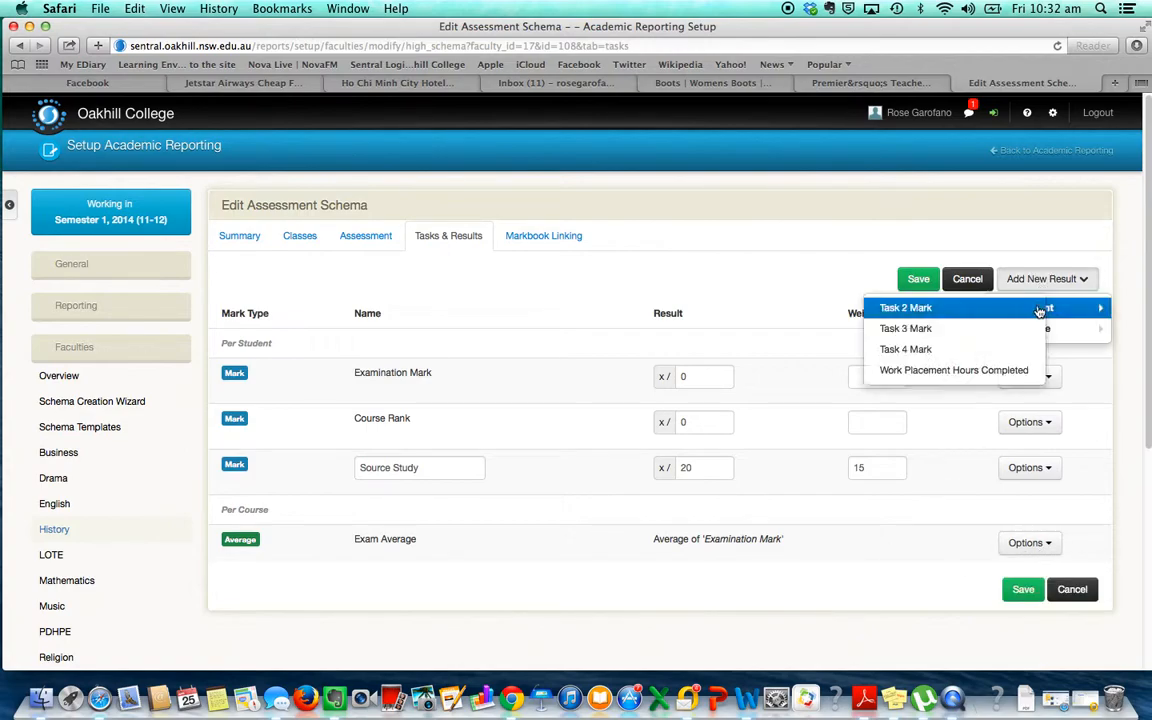
pyautogui.moveTo(1060, 329)
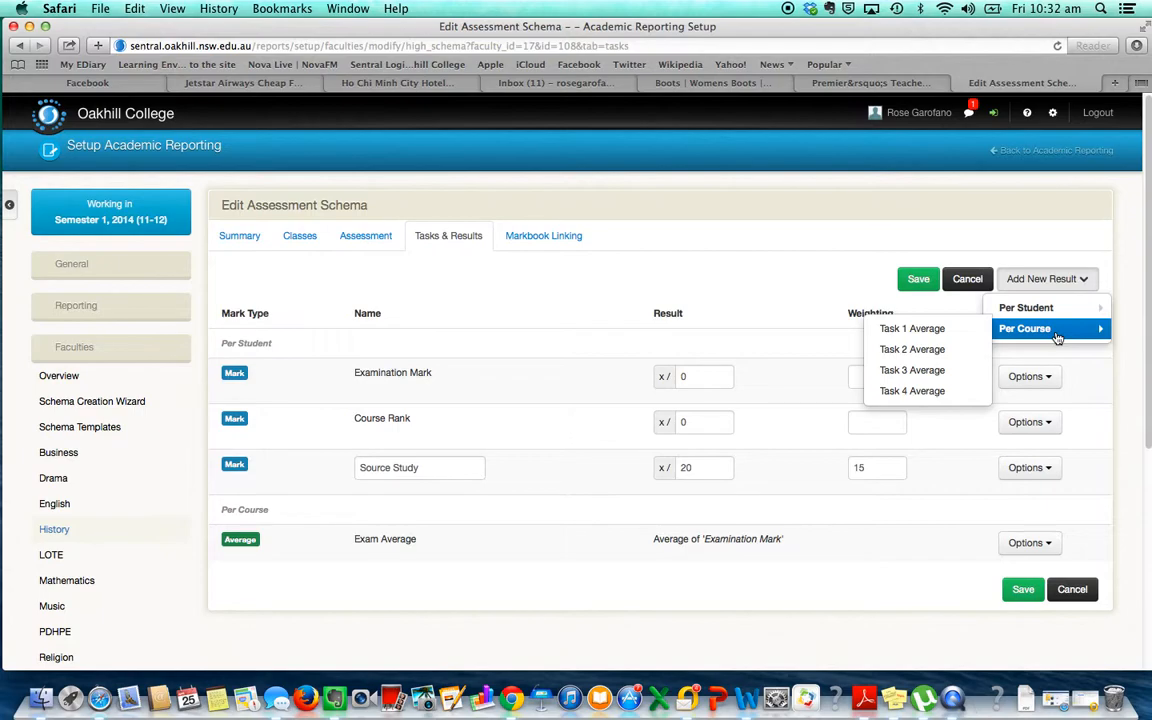
pyautogui.click(955, 332)
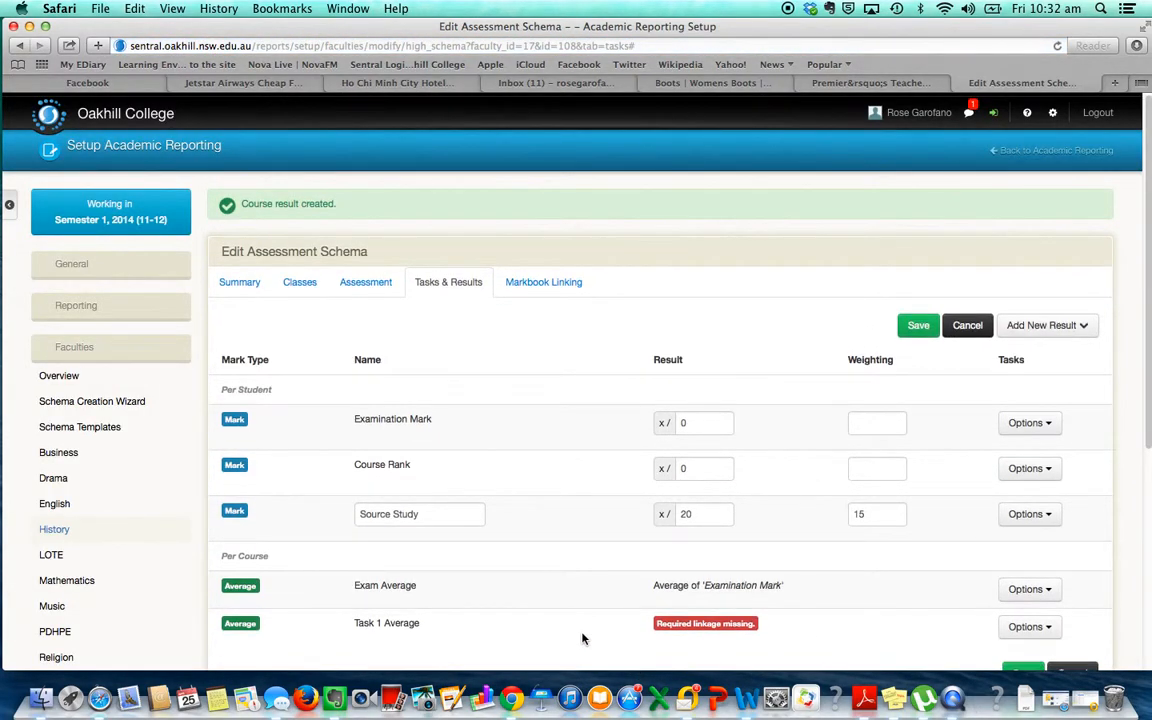
# - Set the calculation link of Task 1 Average to the Task 1 Mark column and save the link
pyautogui.scroll(-2, 840, 636)
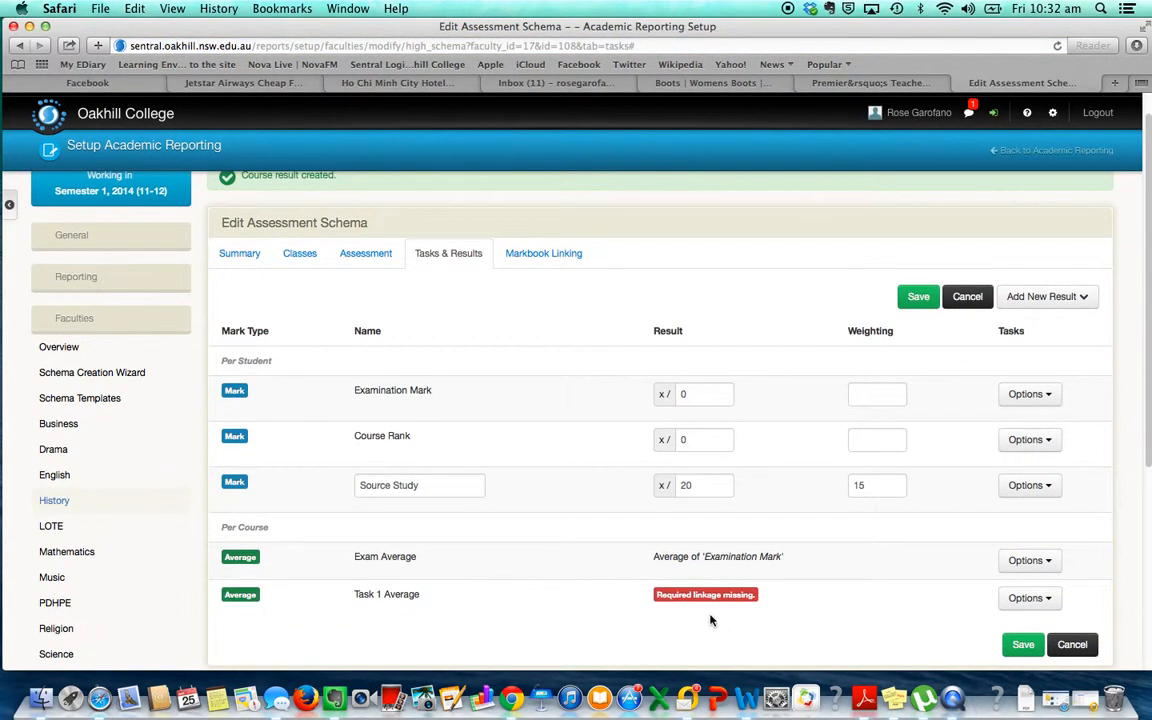
pyautogui.scroll(-3, 870, 640)
pyautogui.click(1046, 553)
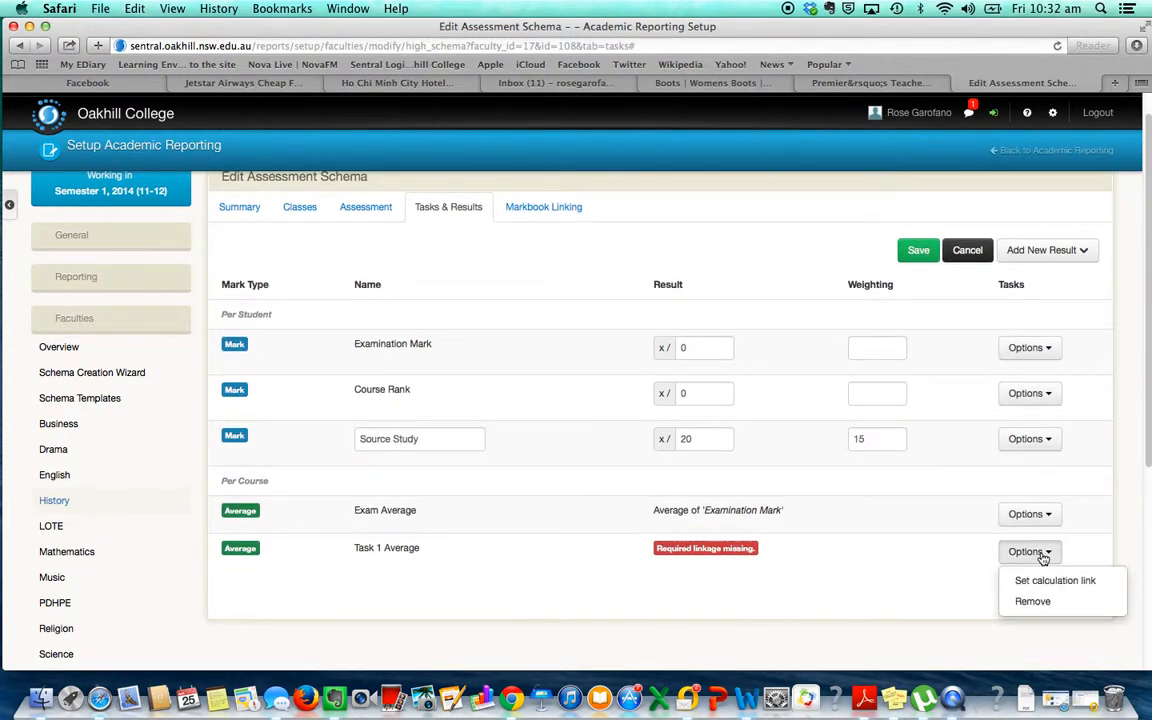
pyautogui.click(1042, 582)
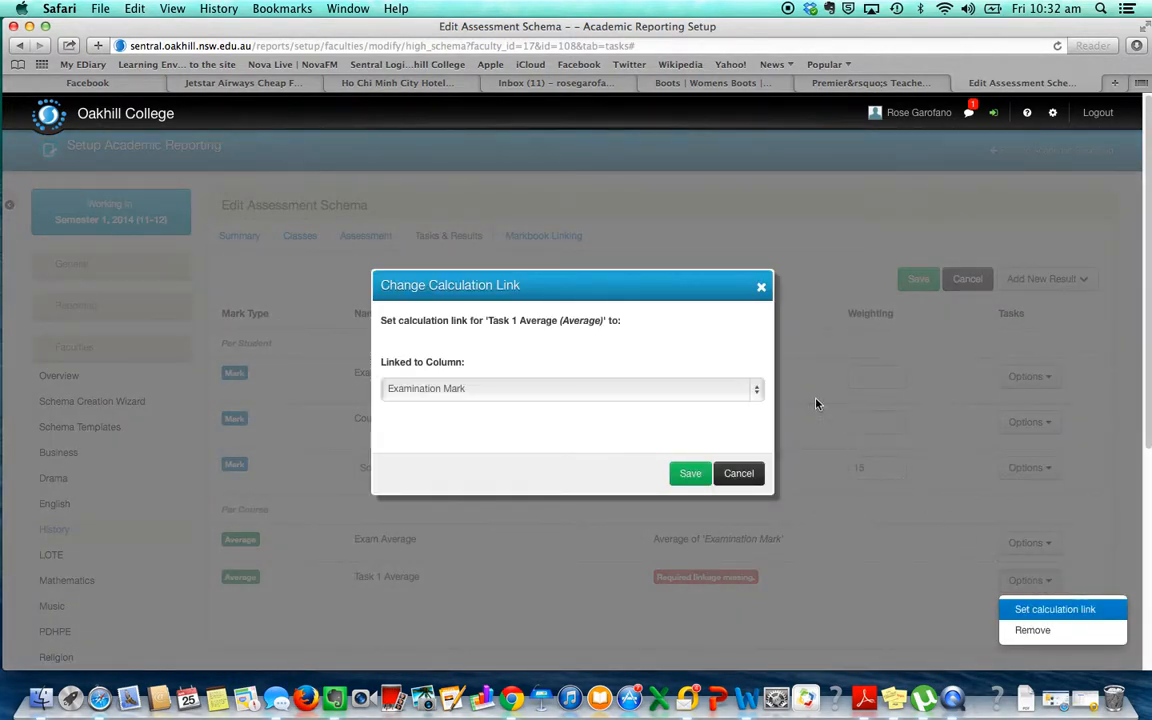
pyautogui.click(548, 390)
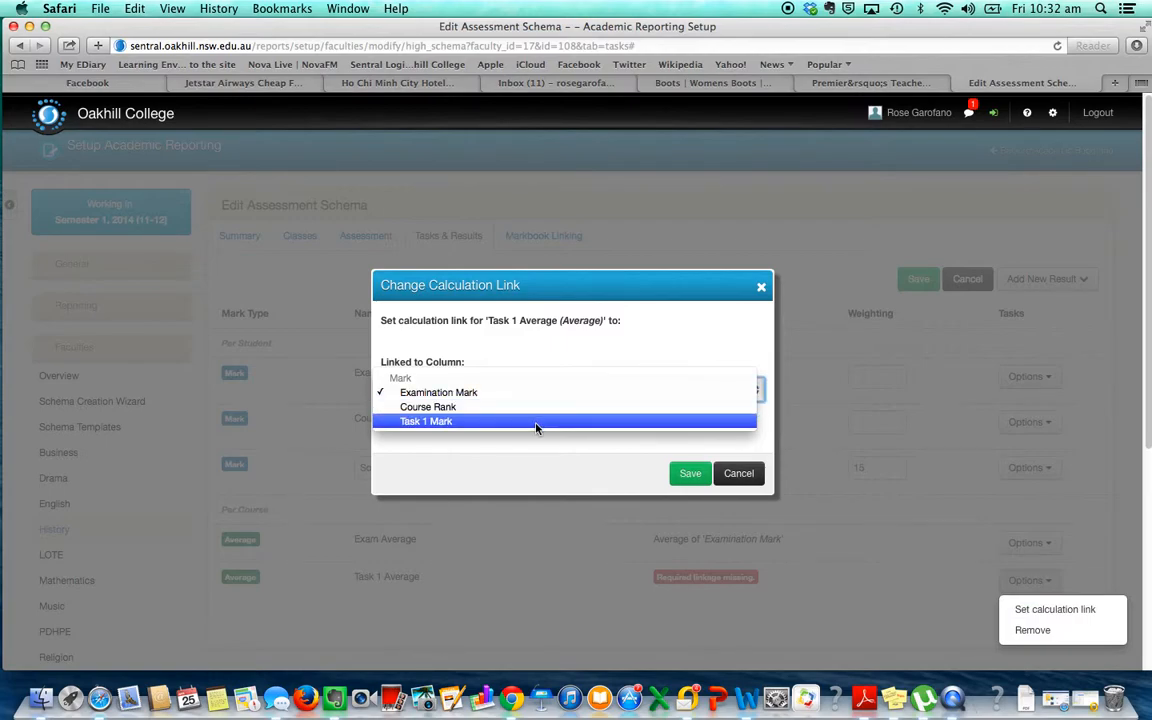
pyautogui.click(535, 424)
pyautogui.click(691, 474)
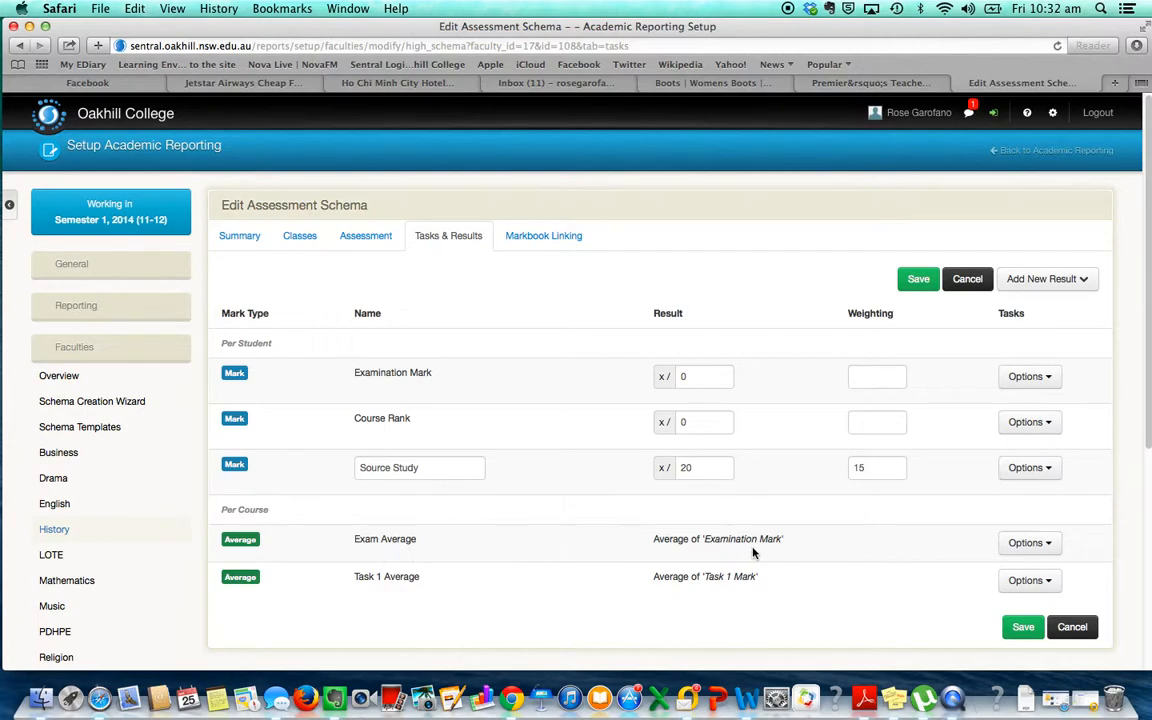
pyautogui.click(1050, 544)
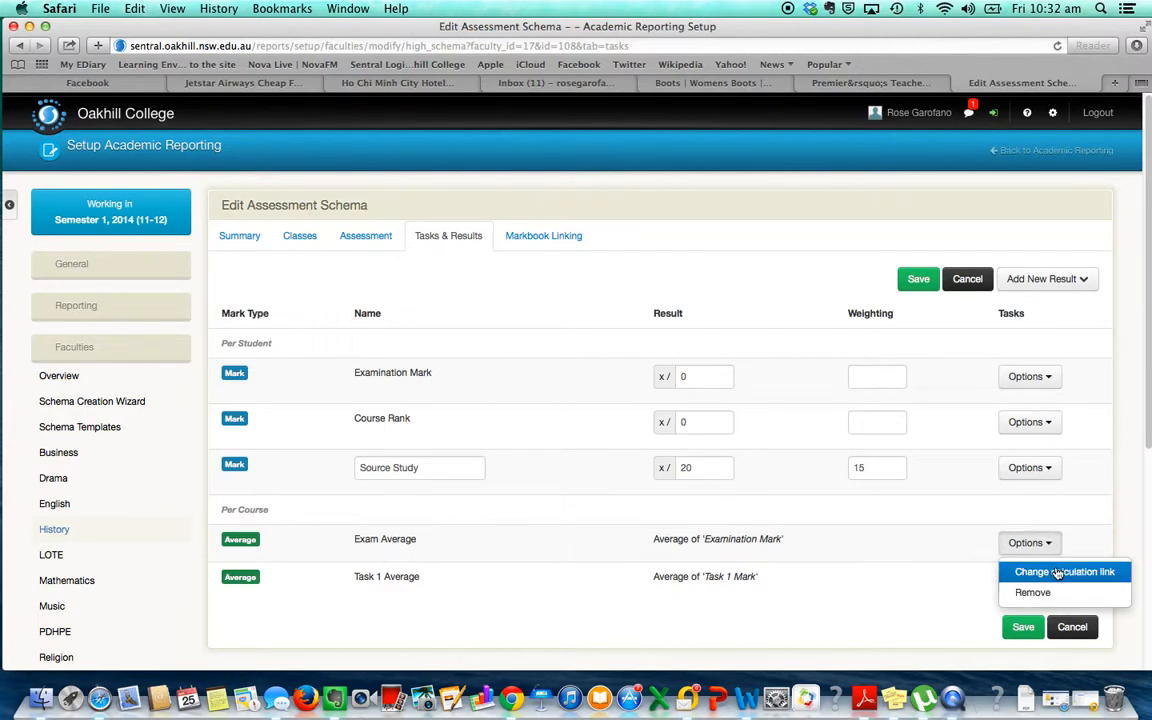
pyautogui.click(898, 562)
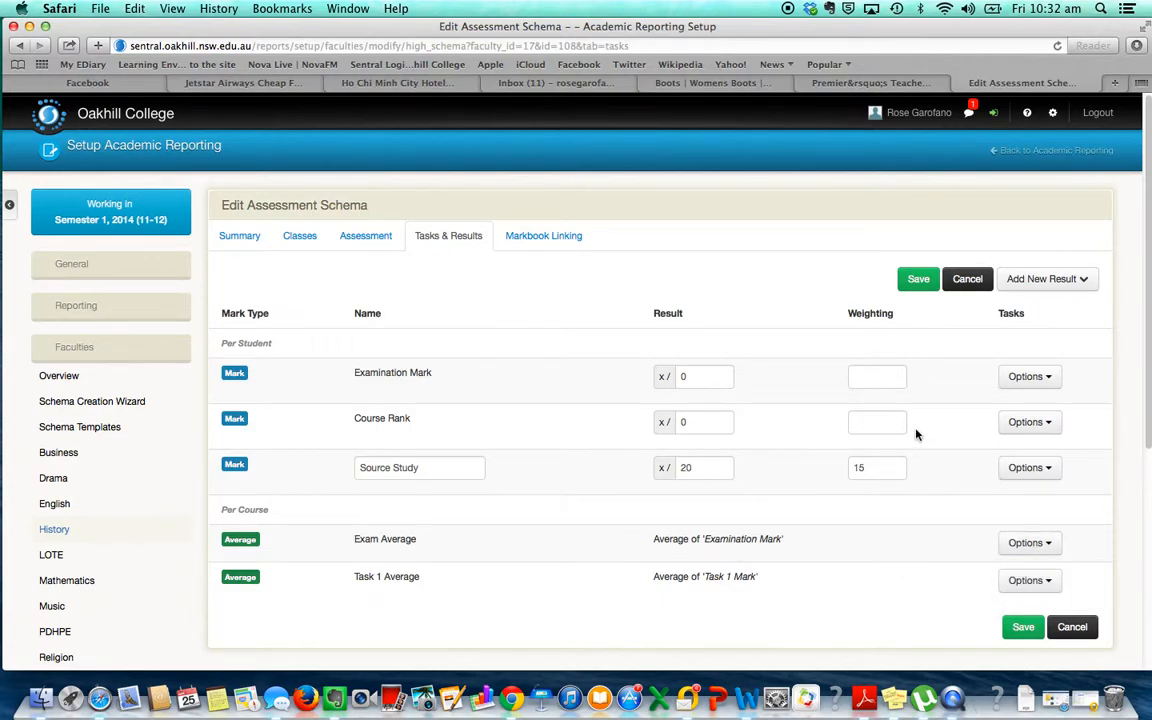